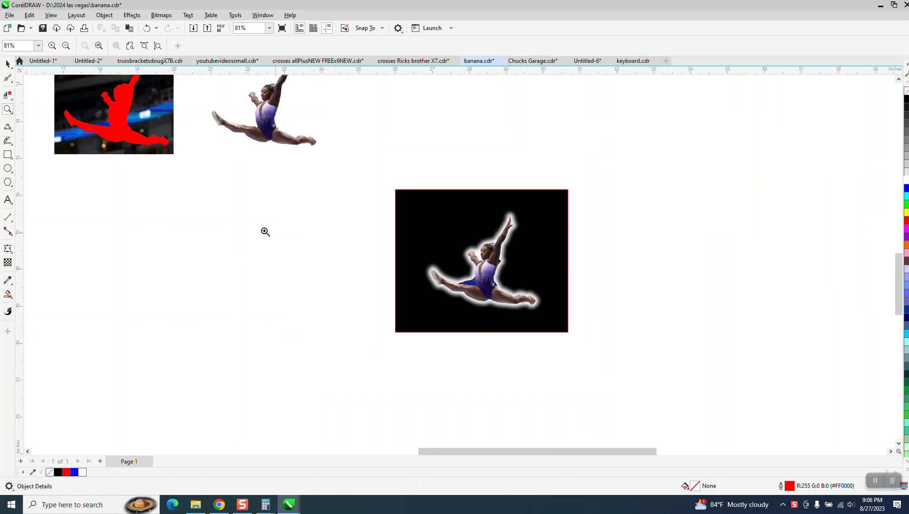
Step: Smooth the cut-out gymnast's edge along the raised arm and back using the Smooth tool with a 0.2" nib
{"action": "left_click", "coordinate": [8, 64]}
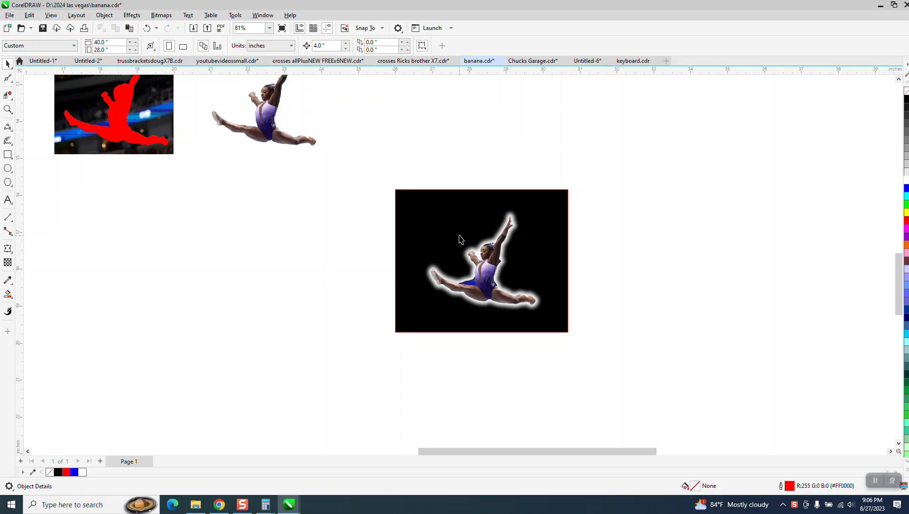
{"action": "scroll", "coordinate": [460, 240], "scroll_direction": "down", "scroll_amount": 2}
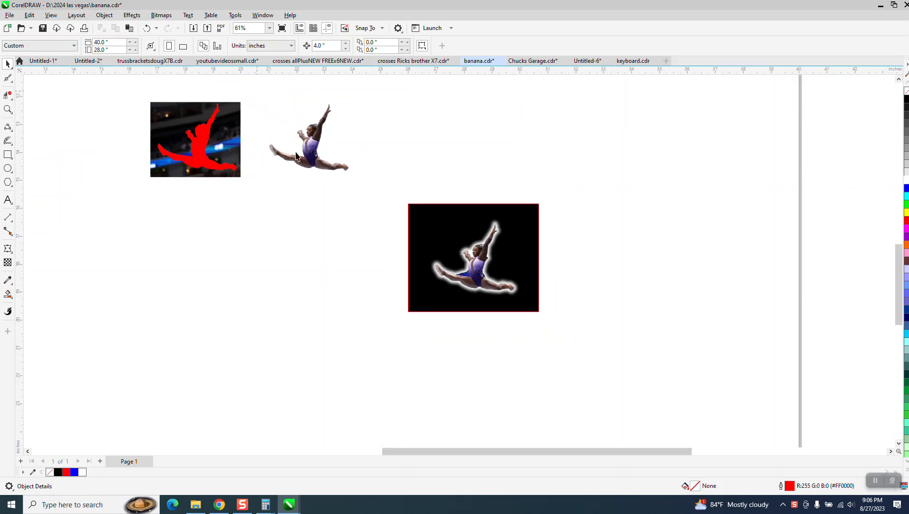
{"action": "left_click_drag", "start_coordinate": [385, 211], "coordinate": [385, 211]}
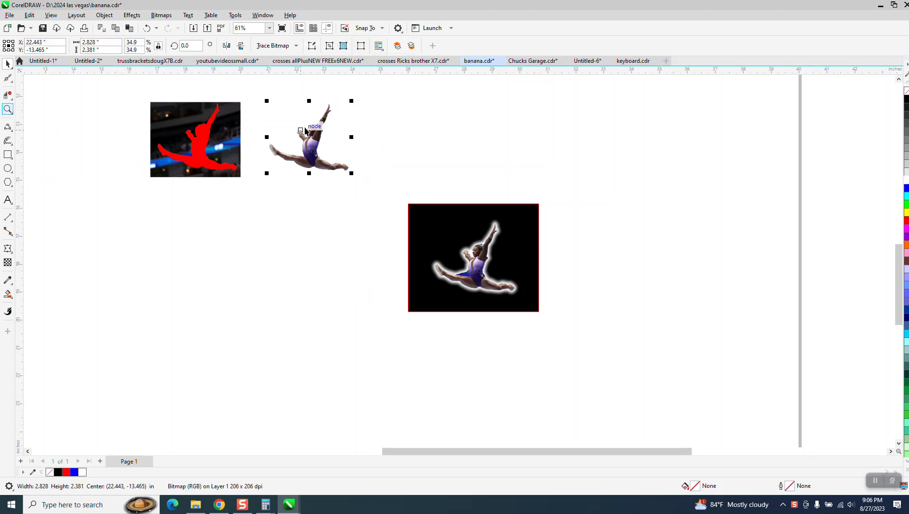
{"action": "left_click", "coordinate": [34, 110]}
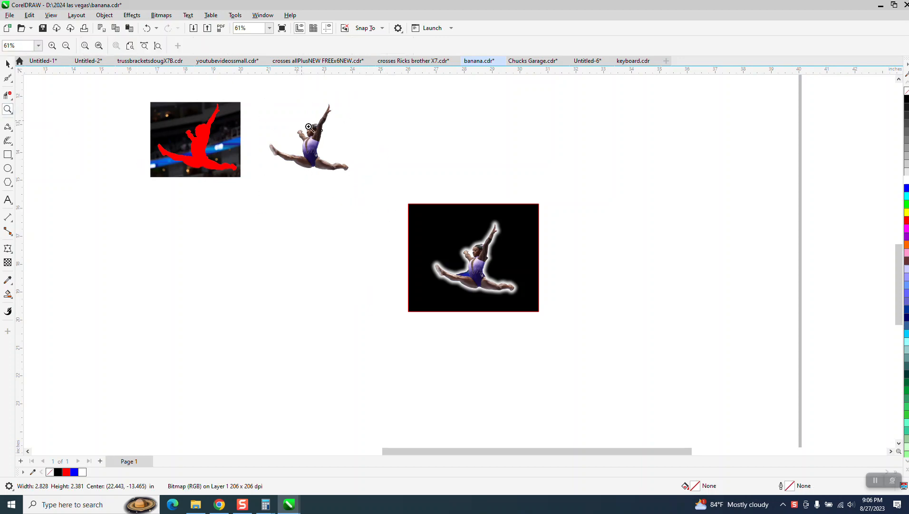
{"action": "left_click_drag", "start_coordinate": [300, 120], "coordinate": [380, 169]}
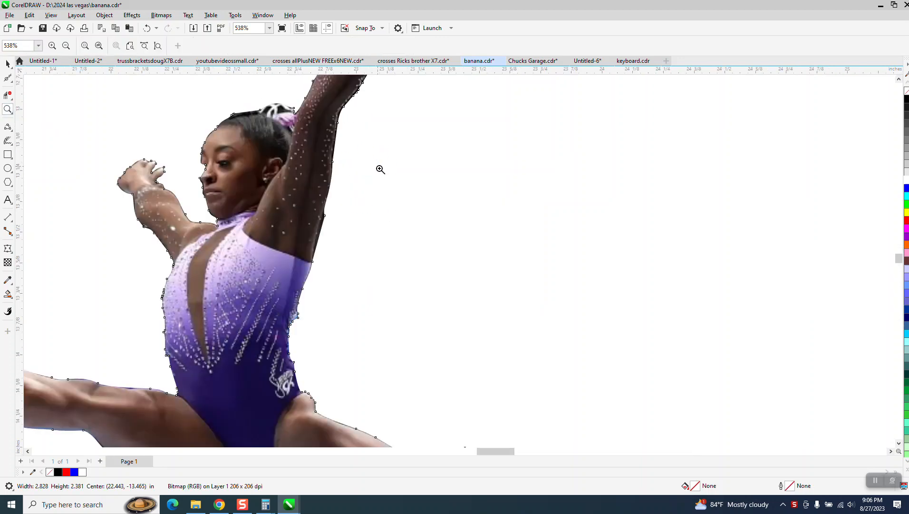
{"action": "left_click", "coordinate": [14, 84]}
{"action": "left_click", "coordinate": [40, 92]}
{"action": "left_click_drag", "start_coordinate": [329, 221], "coordinate": [320, 266]}
{"action": "left_click_drag", "start_coordinate": [306, 332], "coordinate": [299, 318]}
{"action": "left_click_drag", "start_coordinate": [322, 229], "coordinate": [336, 194]}
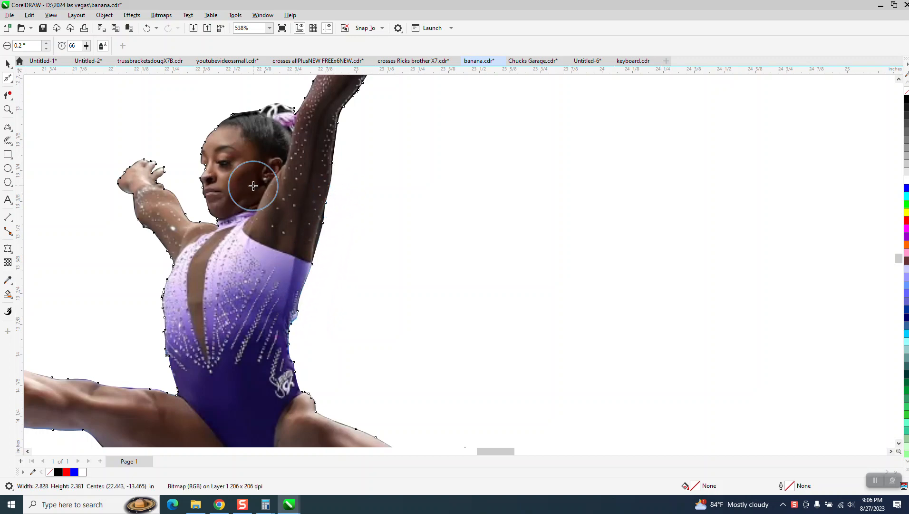
Step: Scale the cut-out gymnast up proportionally to about 13.28" wide and move her over the page's right edge
{"action": "scroll", "coordinate": [252, 173], "scroll_direction": "down", "scroll_amount": 1}
{"action": "scroll", "coordinate": [205, 160], "scroll_direction": "down", "scroll_amount": 1}
{"action": "left_click", "coordinate": [10, 66]}
{"action": "scroll", "coordinate": [210, 109], "scroll_direction": "down", "scroll_amount": 2}
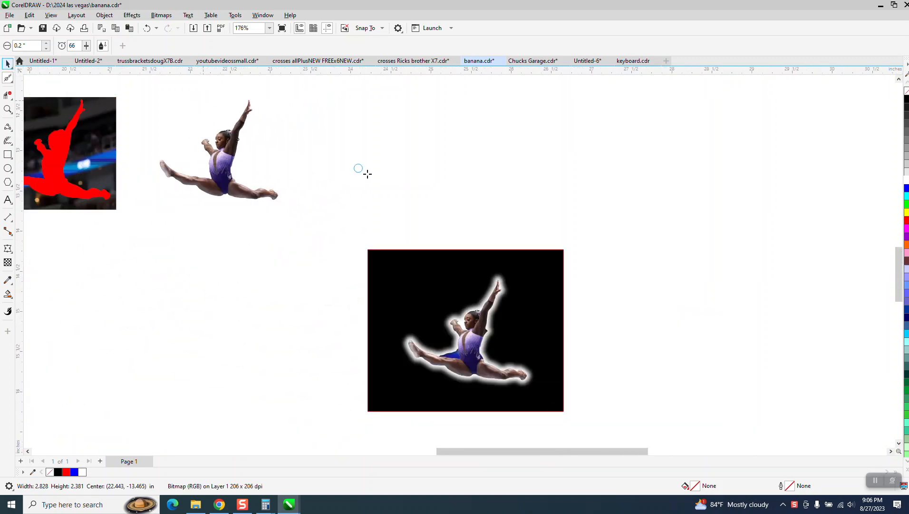
{"action": "left_click", "coordinate": [58, 68]}
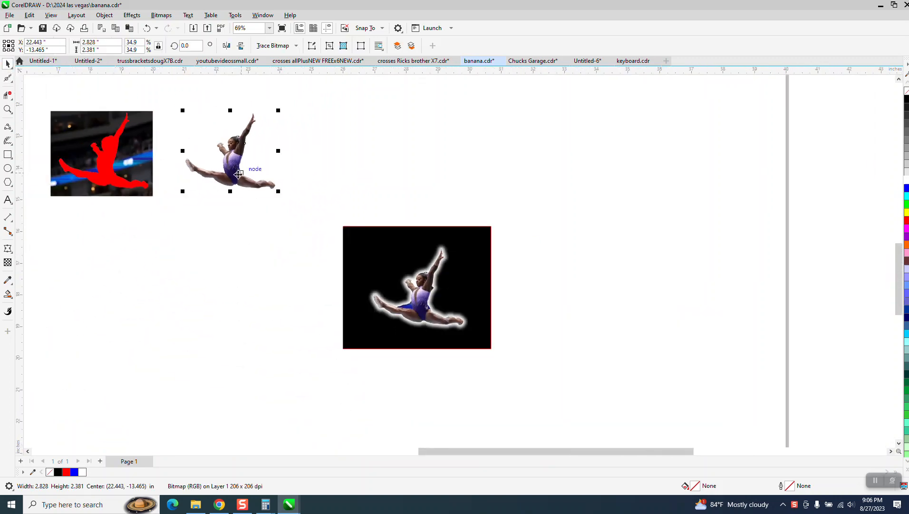
{"action": "scroll", "coordinate": [268, 190], "scroll_direction": "down", "scroll_amount": 2}
{"action": "left_click_drag", "start_coordinate": [276, 193], "coordinate": [516, 326]}
{"action": "left_click_drag", "start_coordinate": [345, 290], "coordinate": [547, 291]}
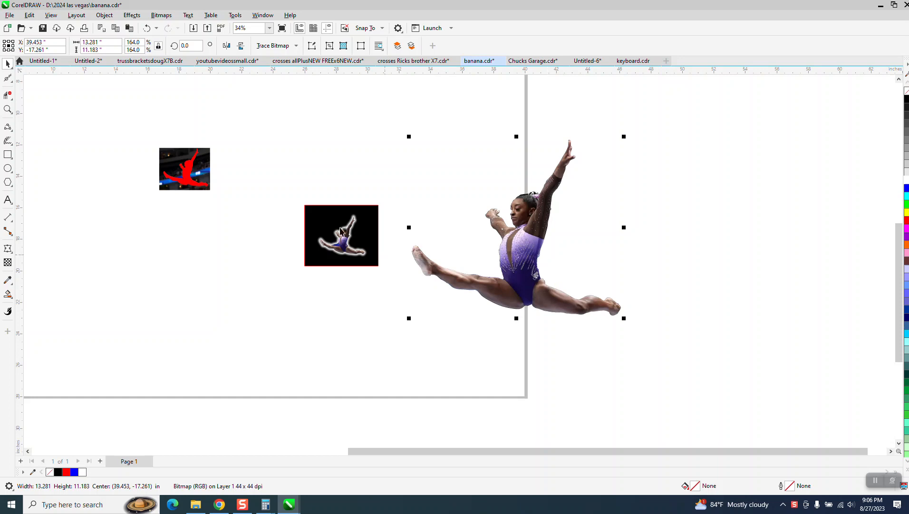
Step: Move the two small reference pictures to the upper-left area and bring the enlarged gymnast back onto the page
{"action": "left_click_drag", "start_coordinate": [270, 185], "coordinate": [413, 286]}
{"action": "left_click_drag", "start_coordinate": [329, 230], "coordinate": [90, 139]}
{"action": "left_click_drag", "start_coordinate": [234, 134], "coordinate": [153, 214]}
{"action": "left_click_drag", "start_coordinate": [204, 164], "coordinate": [195, 117]}
{"action": "left_click_drag", "start_coordinate": [501, 258], "coordinate": [248, 257]}
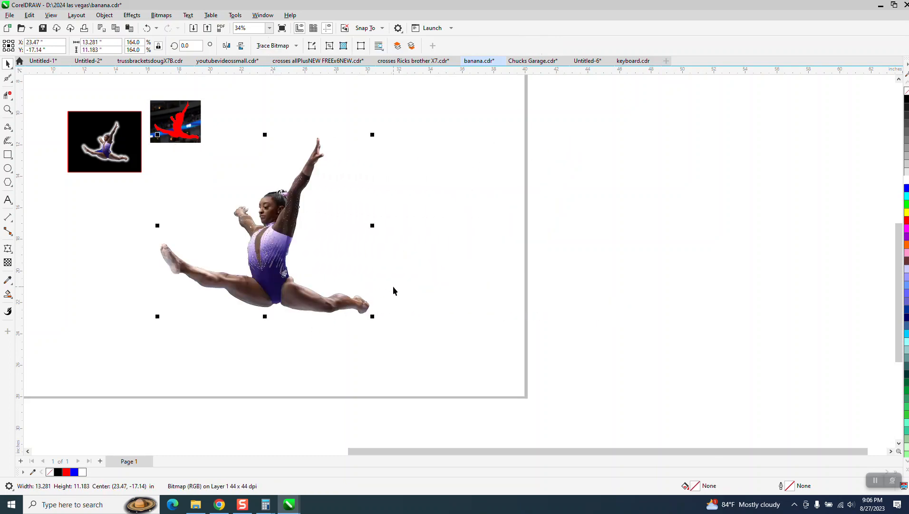
Step: Duplicate the enlarged gymnast to the right of the page and move both small reference pictures beyond the copy
{"action": "left_click_drag", "start_coordinate": [290, 265], "coordinate": [664, 264]}
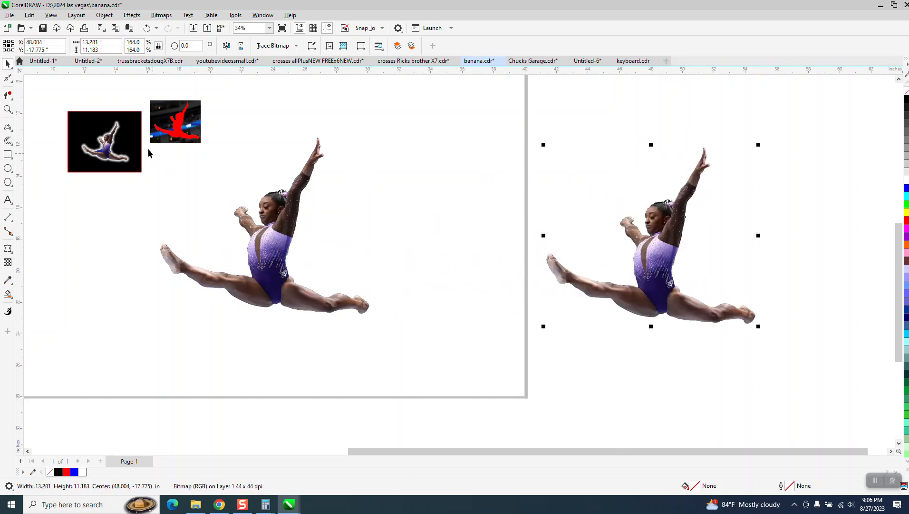
{"action": "left_click_drag", "start_coordinate": [58, 94], "coordinate": [213, 170]}
{"action": "left_click_drag", "start_coordinate": [160, 137], "coordinate": [852, 145]}
Step: Draw a rectangle about 19.1" by 14.3" around the gymnast on the page
{"action": "left_click", "coordinate": [8, 154]}
{"action": "left_click_drag", "start_coordinate": [132, 127], "coordinate": [433, 352]}
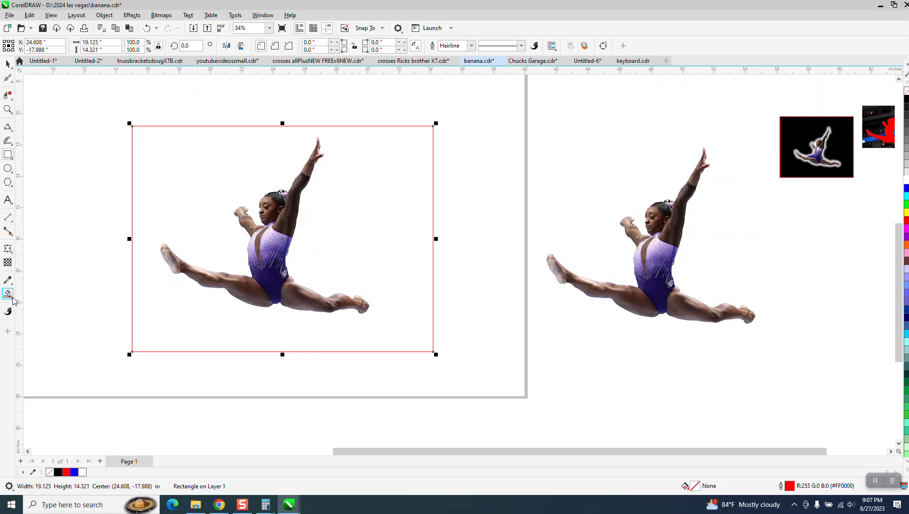
{"action": "left_click", "coordinate": [211, 213]}
{"action": "scroll", "coordinate": [595, 332], "scroll_direction": "down", "scroll_amount": 1}
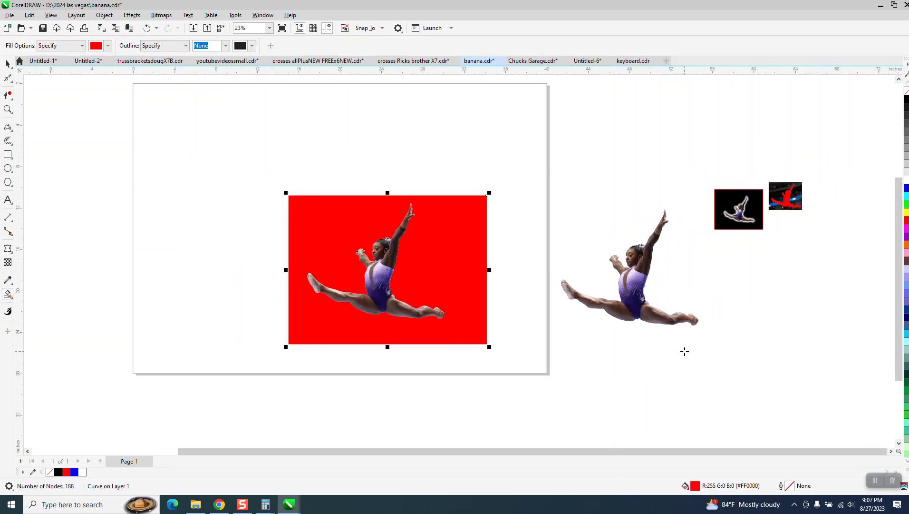
{"action": "key", "text": "Left"}
{"action": "key", "text": "Left"}
{"action": "key", "text": "Left"}
{"action": "key", "text": "Left"}
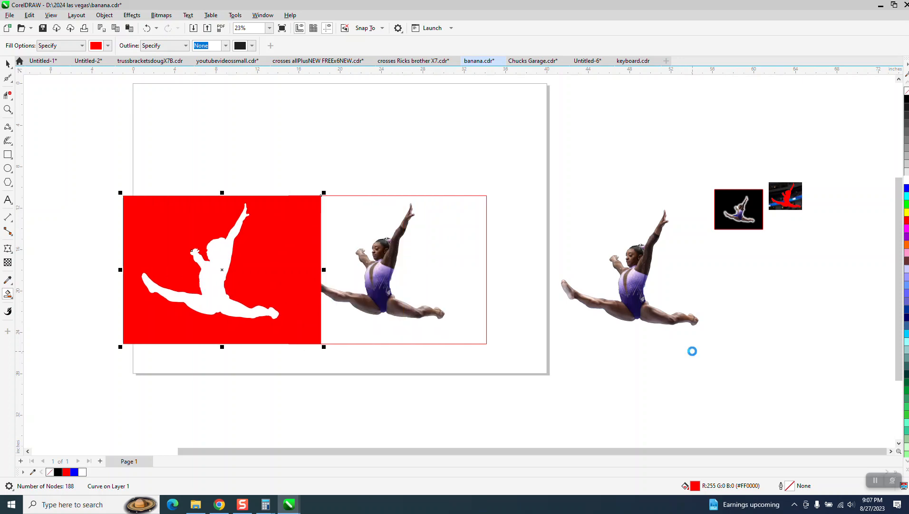
{"action": "key", "text": "Delete"}
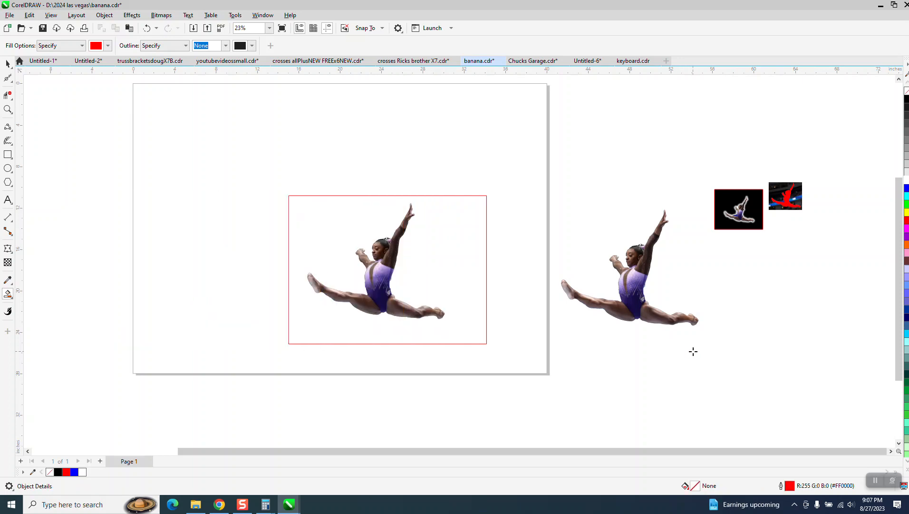
Step: Set the nudge distance to 12", Smart Fill the area around the gymnast with red, and move that shape 24" left
{"action": "left_click", "coordinate": [7, 64]}
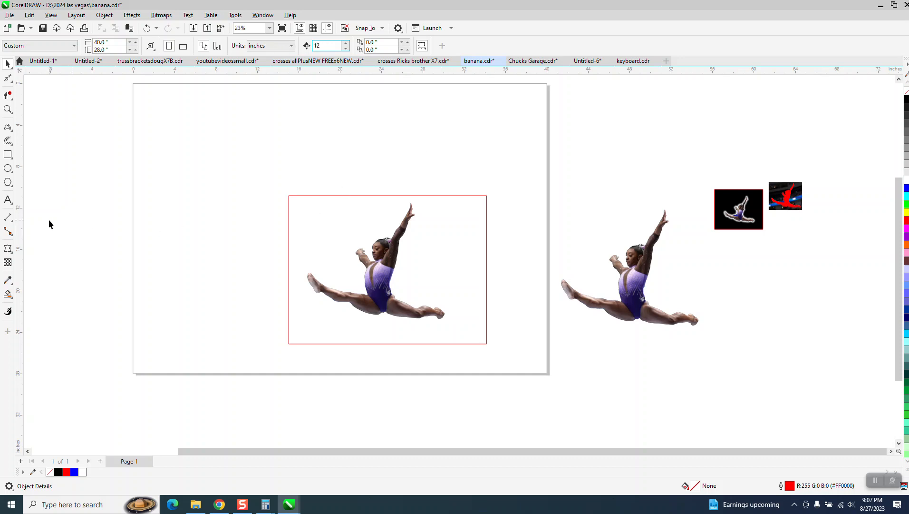
{"action": "left_click", "coordinate": [8, 294]}
{"action": "left_click", "coordinate": [319, 240]}
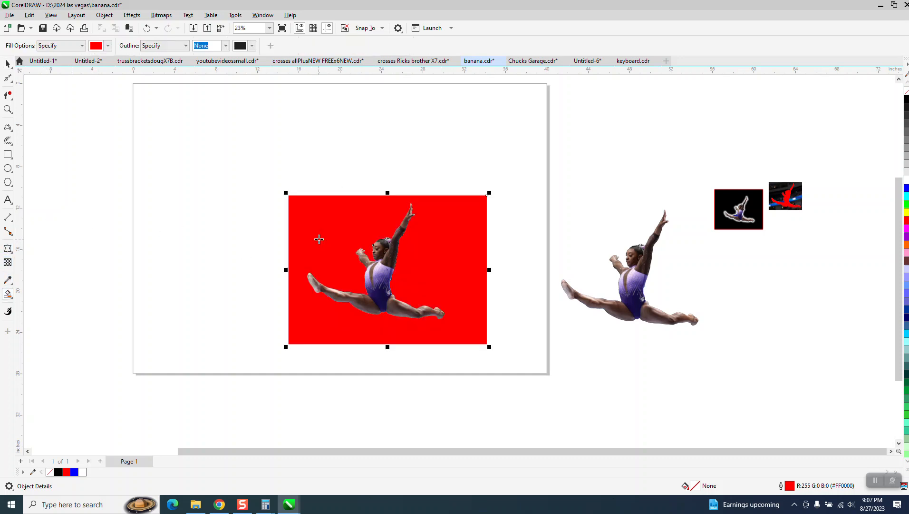
{"action": "key", "text": "Left"}
{"action": "key", "text": "Left"}
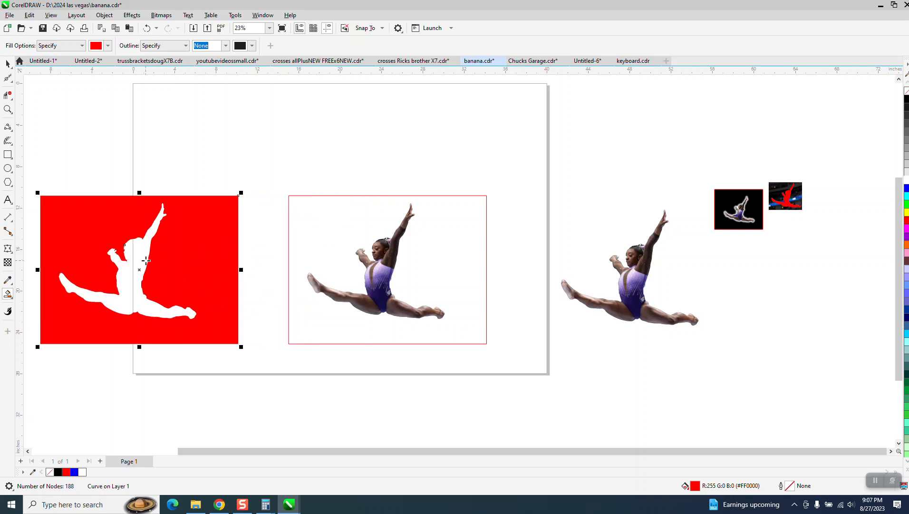
Step: Smart Fill the gymnast-shaped opening in the red panel and move the new silhouette 12" up and 24" right
{"action": "left_click", "coordinate": [142, 258]}
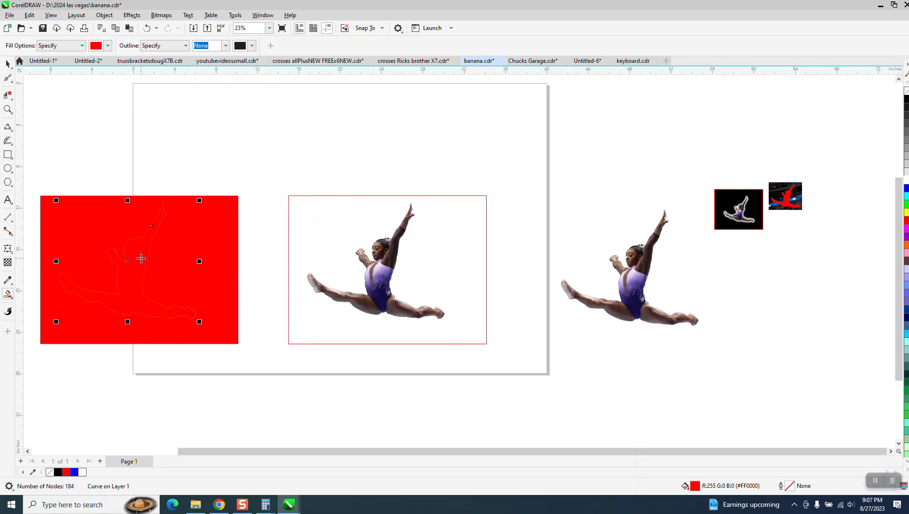
{"action": "key", "text": "Up"}
{"action": "scroll", "coordinate": [171, 259], "scroll_direction": "down", "scroll_amount": 1}
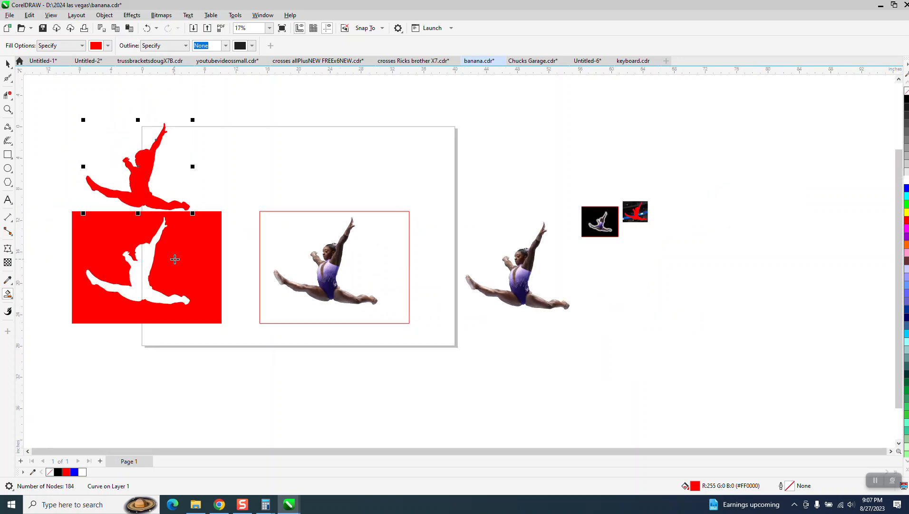
{"action": "key", "text": "Right"}
{"action": "key", "text": "Right"}
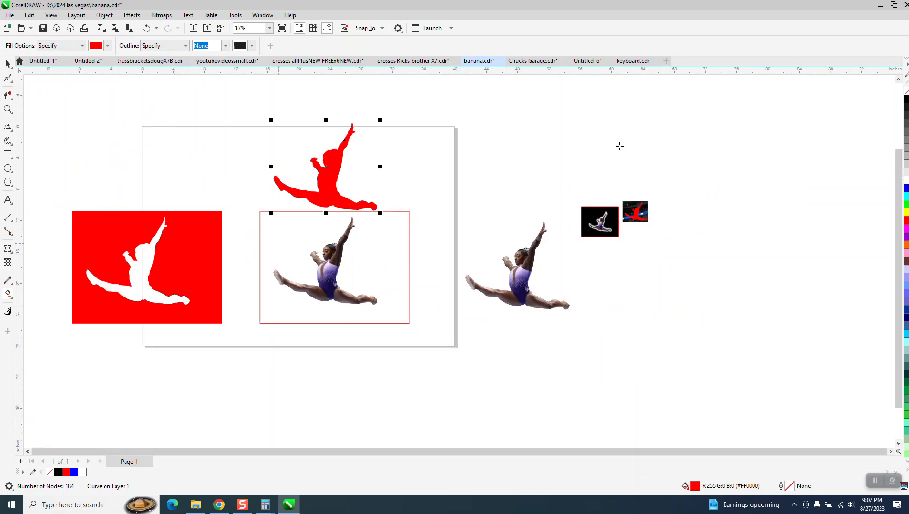
Step: Give the red silhouette a black outline with no fill and open the Contour settings for it
{"action": "left_click", "coordinate": [906, 91]}
{"action": "right_click", "coordinate": [907, 98]}
{"action": "left_click", "coordinate": [9, 113]}
{"action": "left_click_drag", "start_coordinate": [249, 112], "coordinate": [488, 272]}
{"action": "left_click", "coordinate": [8, 63]}
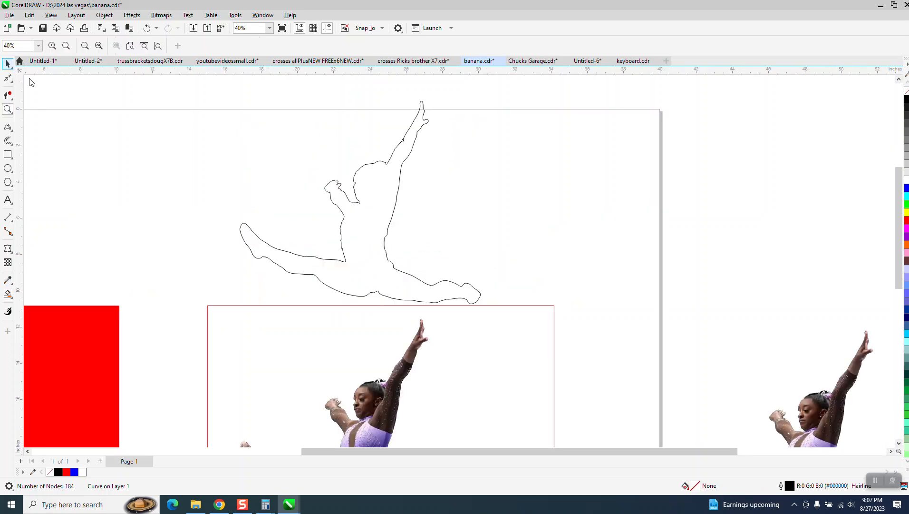
{"action": "left_click", "coordinate": [133, 16]}
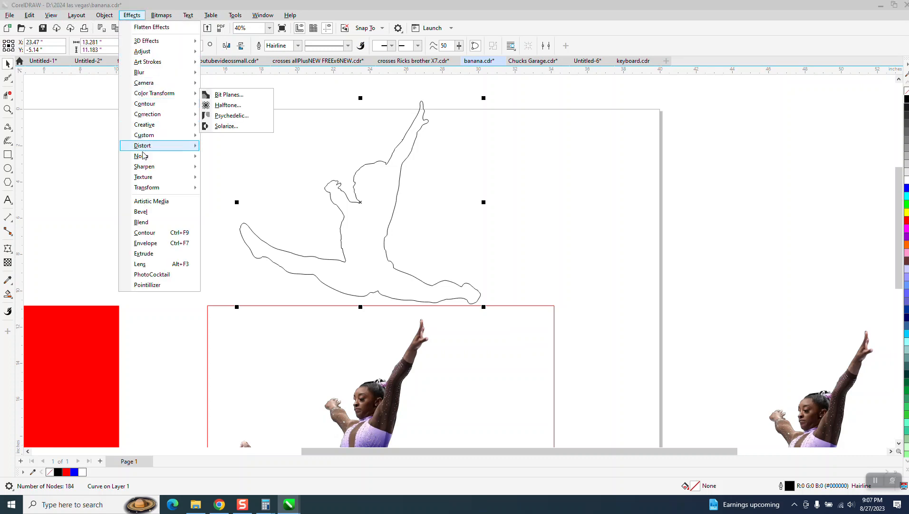
{"action": "left_click", "coordinate": [148, 233]}
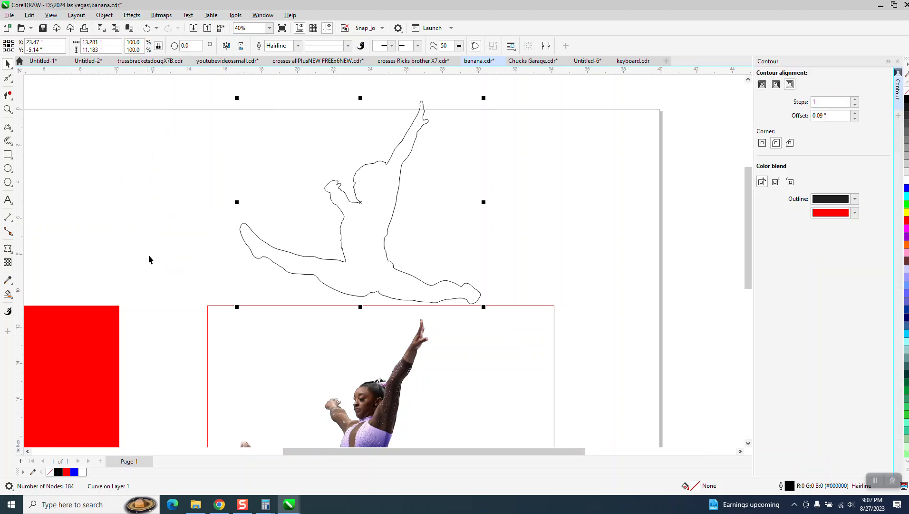
Step: Apply a one-step 0.5" outside contour to the silhouette outline and undo it
{"action": "left_click_drag", "start_coordinate": [830, 118], "coordinate": [792, 122]}
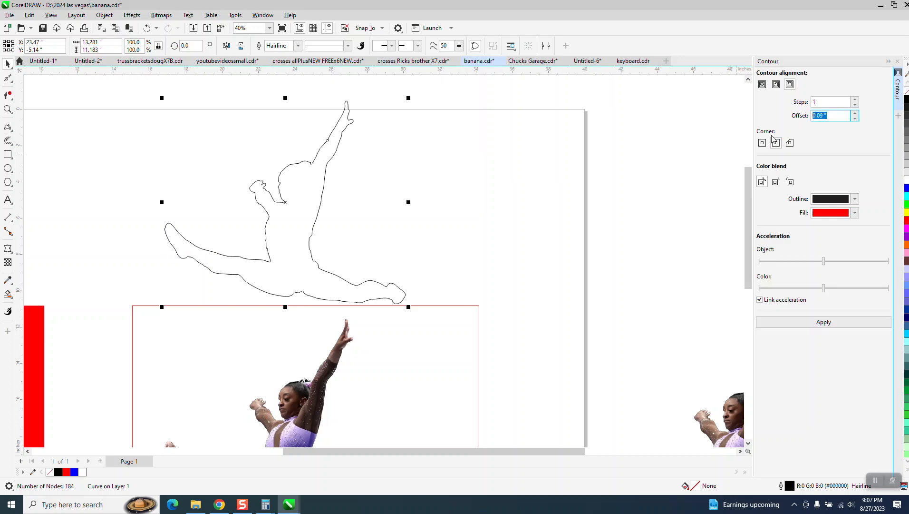
{"action": "type", "text": ".5"}
{"action": "left_click", "coordinate": [791, 85]}
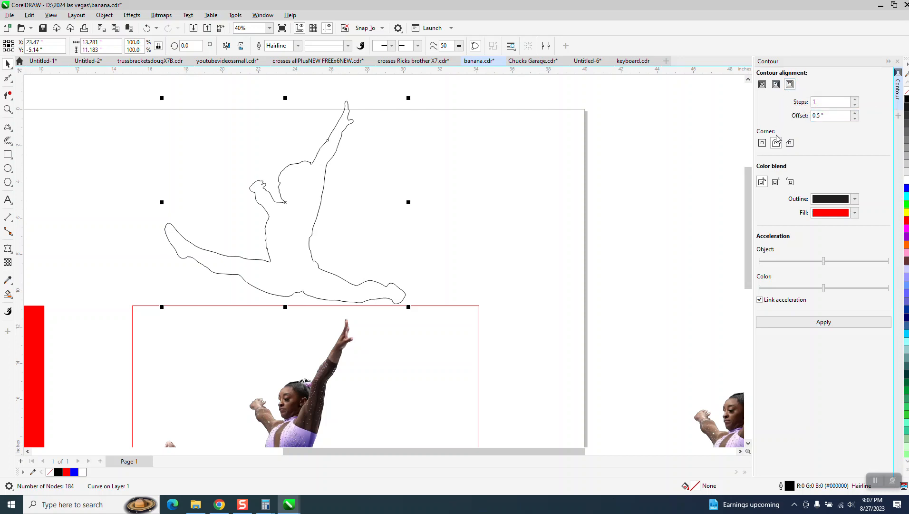
{"action": "left_click", "coordinate": [824, 323]}
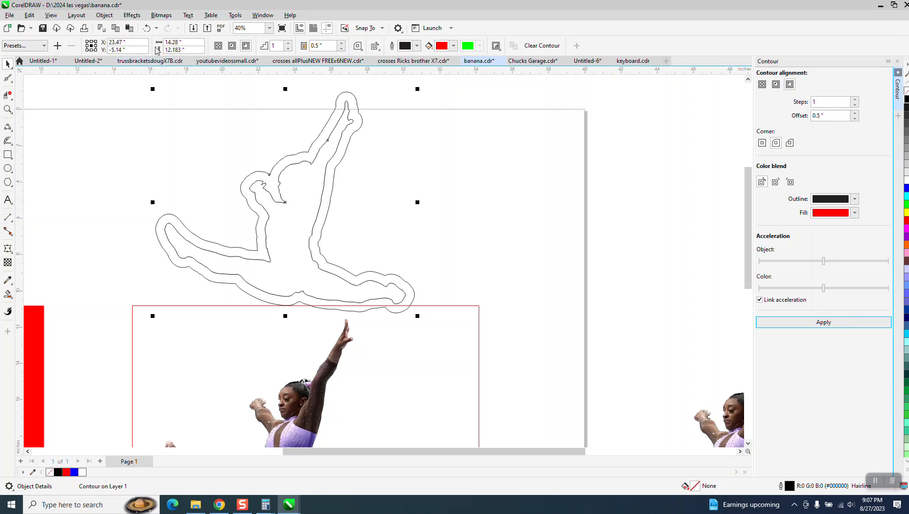
{"action": "left_click", "coordinate": [147, 28]}
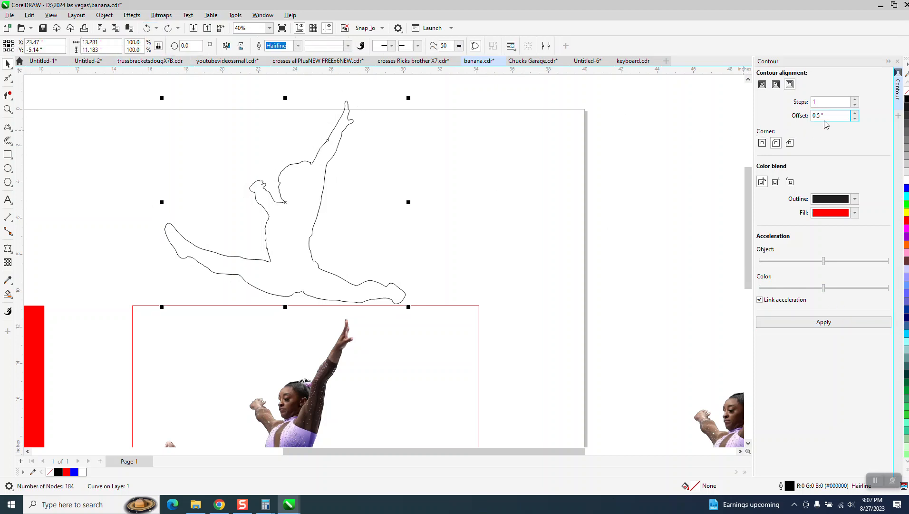
Step: Apply a one-step outside contour with a 0.25" offset to the silhouette outline
{"action": "left_click_drag", "start_coordinate": [819, 117], "coordinate": [777, 126]}
{"action": "key", "text": "BackSpace"}
{"action": "left_click", "coordinate": [828, 323]}
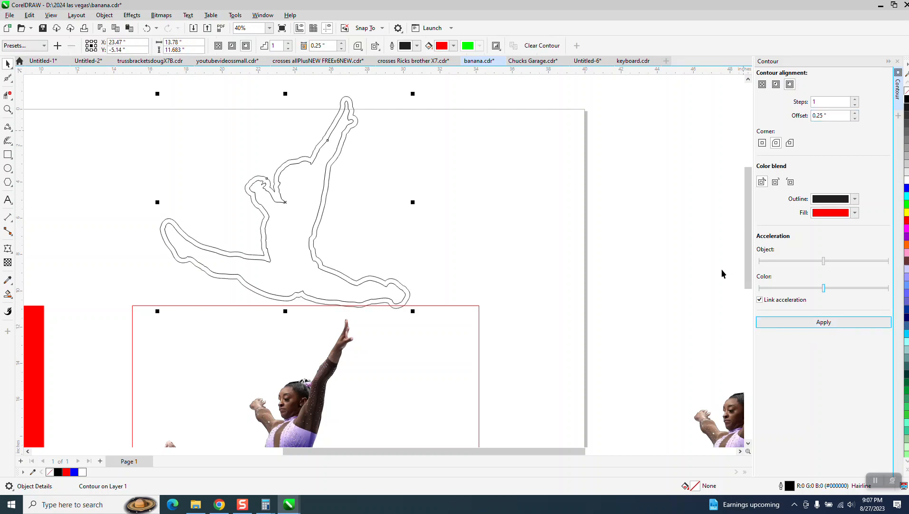
Step: Break the contour apart and move the original inner silhouette outline 12" right, away from the enlarged one
{"action": "left_click", "coordinate": [105, 15]}
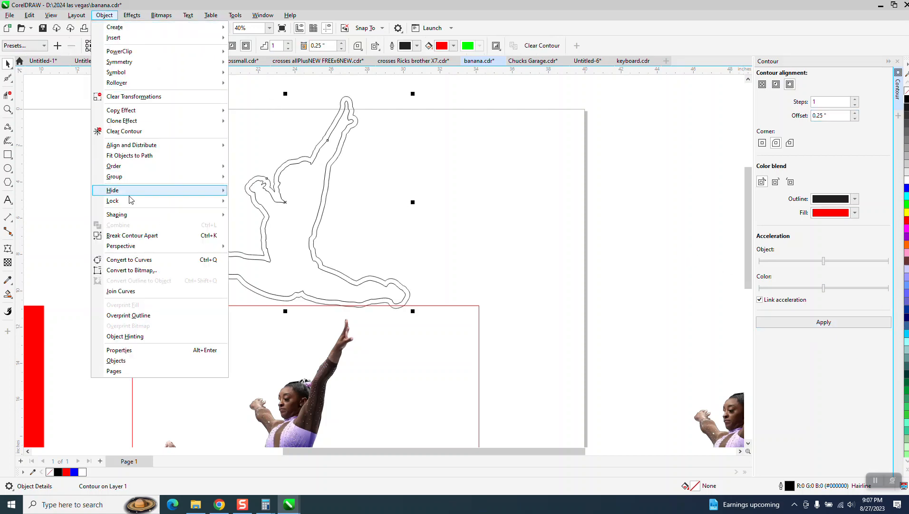
{"action": "left_click", "coordinate": [141, 235]}
{"action": "left_click", "coordinate": [206, 214]}
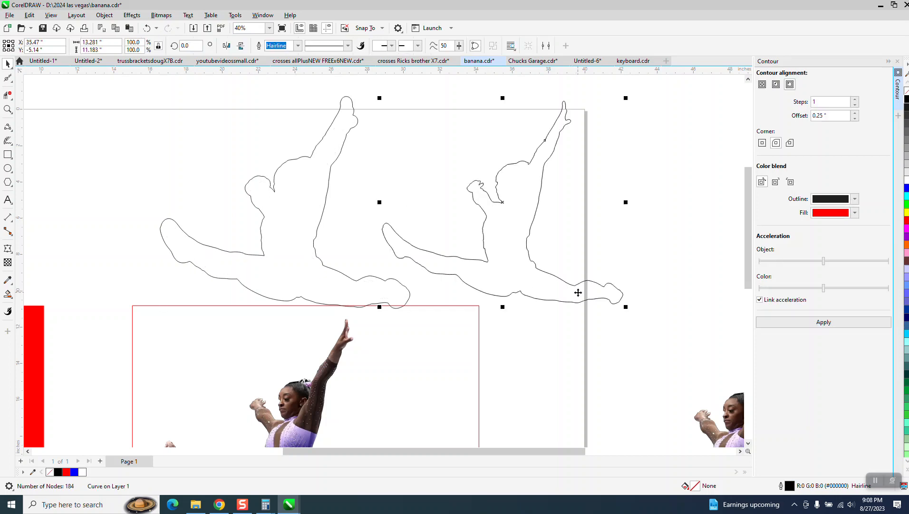
Step: Delete the red-outlined rectangle around the gymnast on the page
{"action": "scroll", "coordinate": [403, 201], "scroll_direction": "down", "scroll_amount": 1}
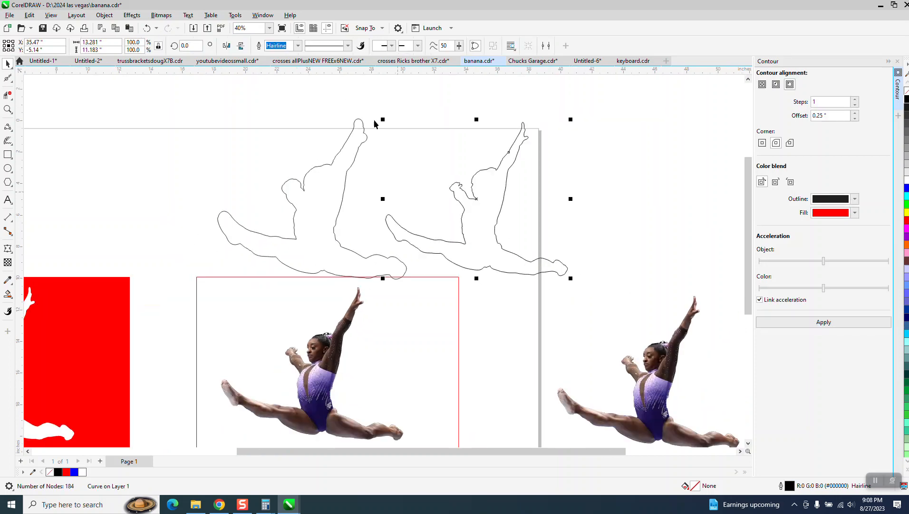
{"action": "left_click", "coordinate": [437, 278]}
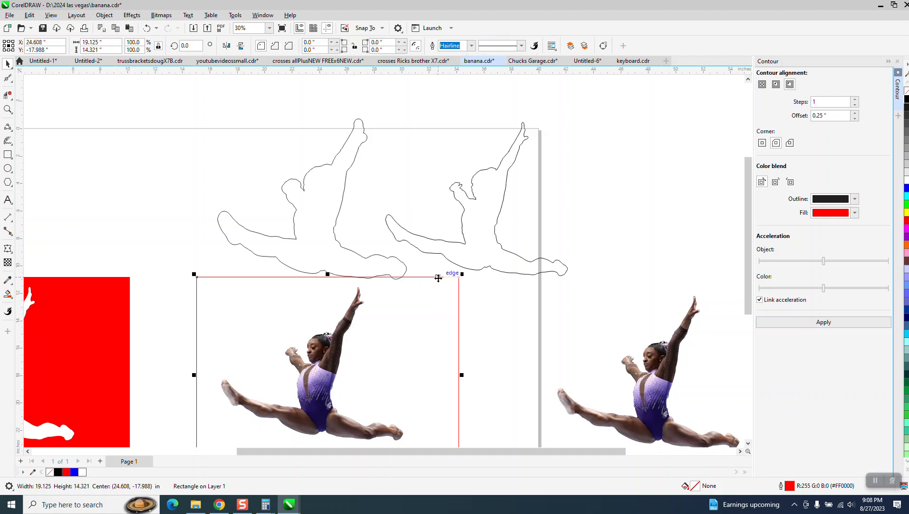
{"action": "key", "text": "Delete"}
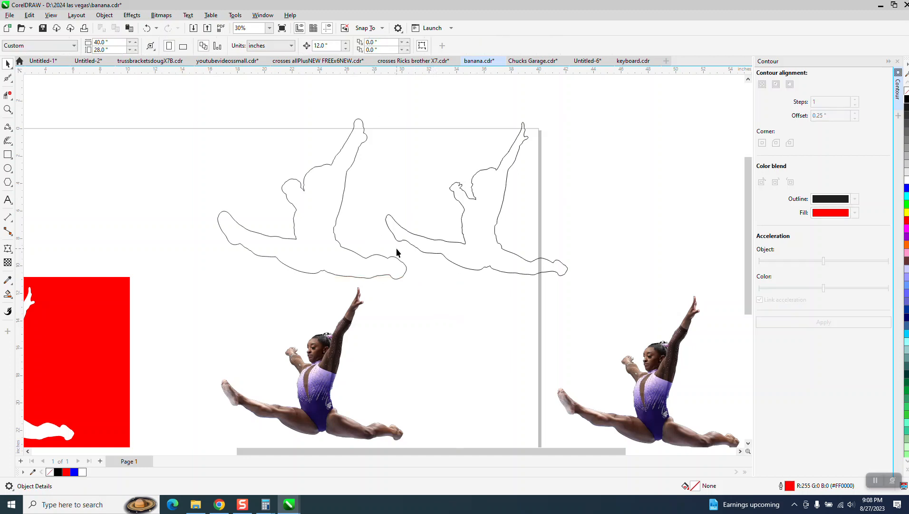
Step: Fill the enlarged silhouette outline with white and remove its black outline
{"action": "left_click", "coordinate": [389, 257]}
{"action": "scroll", "coordinate": [357, 236], "scroll_direction": "down", "scroll_amount": 1}
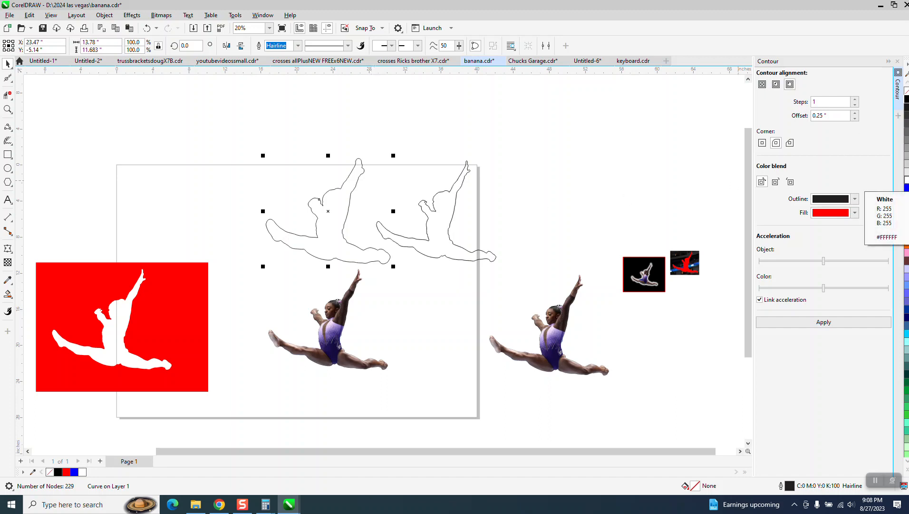
{"action": "left_click", "coordinate": [906, 179]}
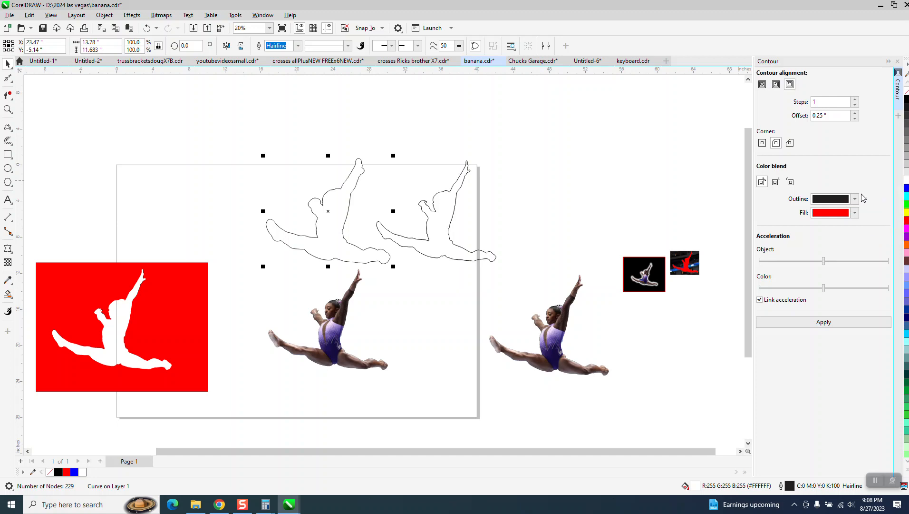
{"action": "right_click", "coordinate": [905, 95]}
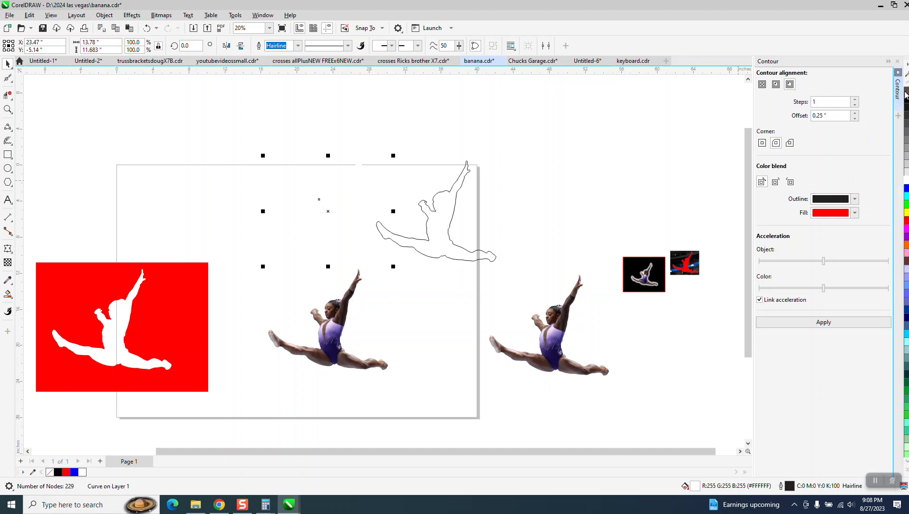
Step: Move the white silhouette 12" down over the gymnast and send it to the back of the page
{"action": "key", "text": "Down"}
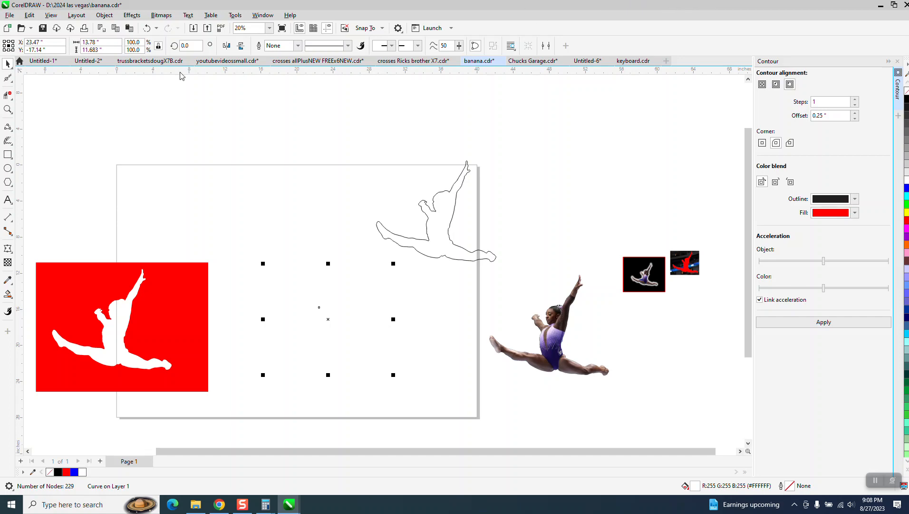
{"action": "left_click", "coordinate": [104, 15]}
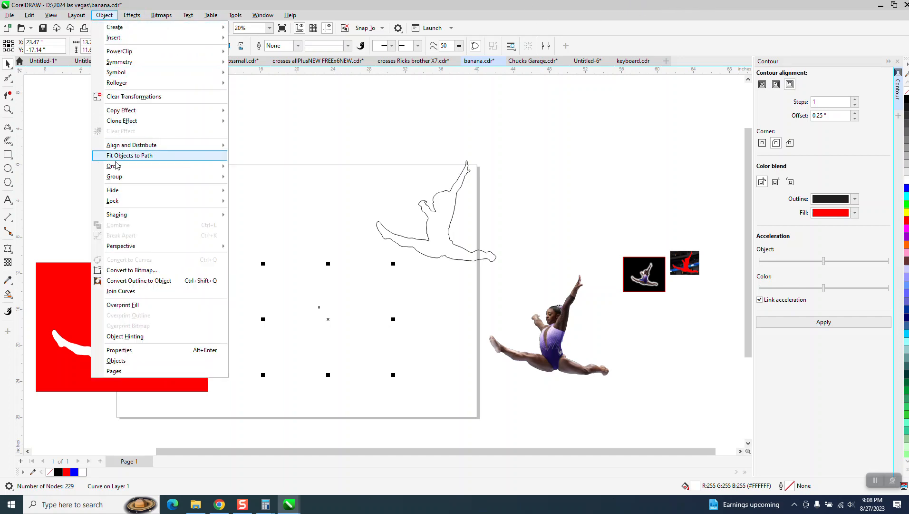
{"action": "mouse_move", "coordinate": [117, 166]}
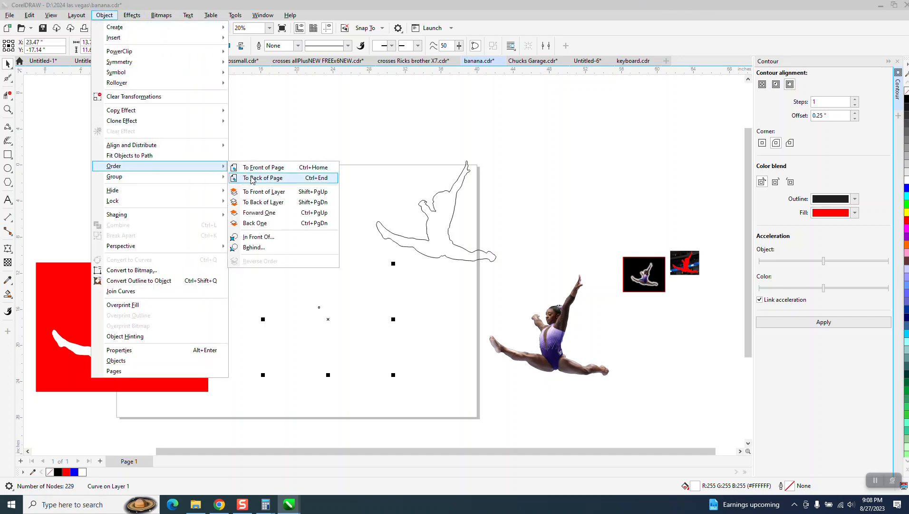
{"action": "left_click", "coordinate": [251, 179]}
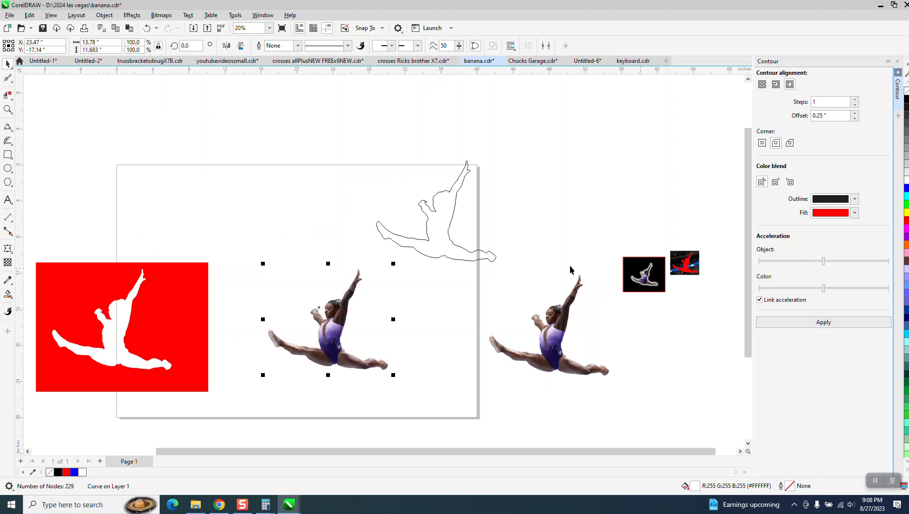
Step: Draw a rectangle about 23.7" wide and 16.8" high around the gymnast on the page and fill it black
{"action": "left_click", "coordinate": [7, 155]}
{"action": "left_click_drag", "start_coordinate": [225, 244], "coordinate": [438, 395]}
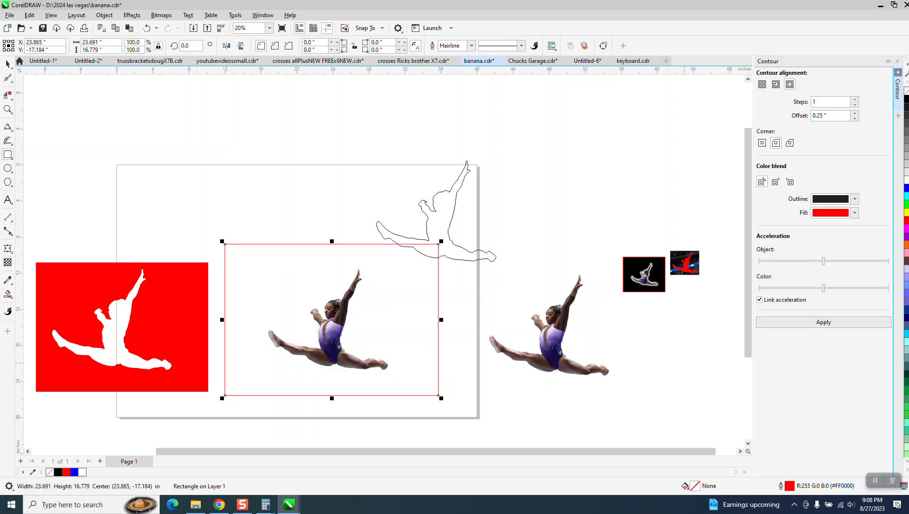
{"action": "left_click", "coordinate": [907, 100]}
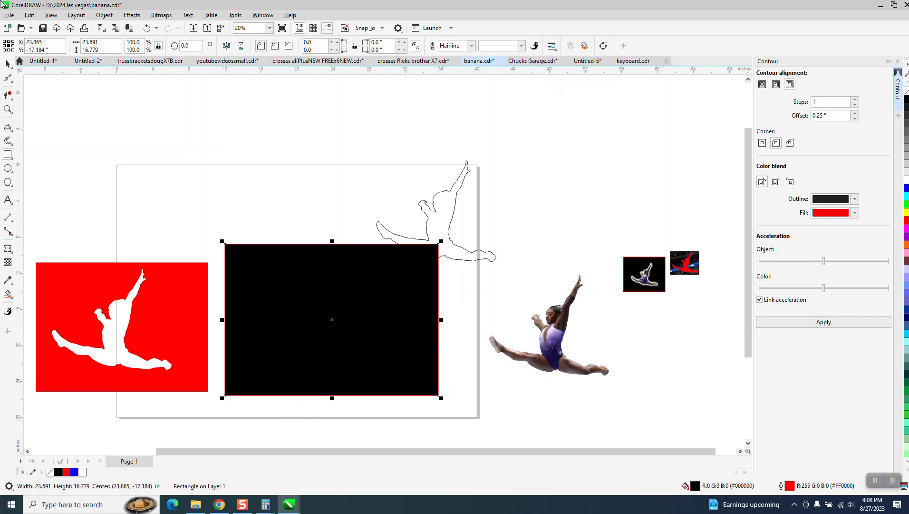
Step: Send the black rectangle to the back of the page, behind the gymnast and her white silhouette
{"action": "left_click", "coordinate": [105, 16]}
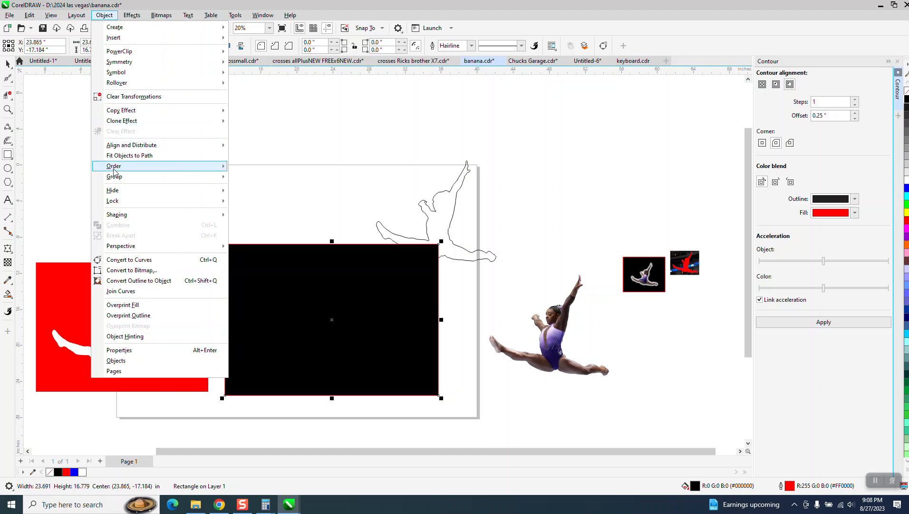
{"action": "mouse_move", "coordinate": [119, 164]}
{"action": "left_click", "coordinate": [269, 179]}
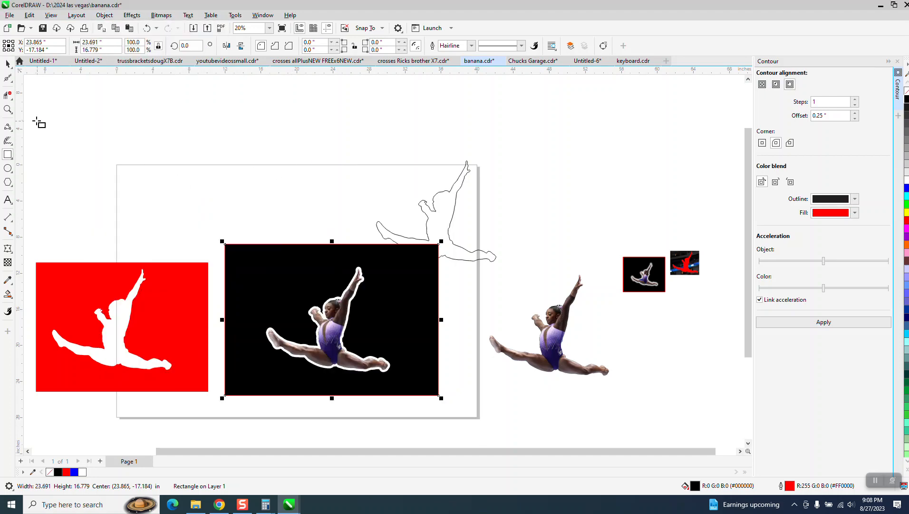
Step: Apply a Gaussian Blur with a radius of 105 pixels to the white silhouette behind the gymnast
{"action": "left_click", "coordinate": [8, 109]}
{"action": "left_click_drag", "start_coordinate": [274, 244], "coordinate": [417, 337]}
{"action": "right_click", "coordinate": [307, 249]}
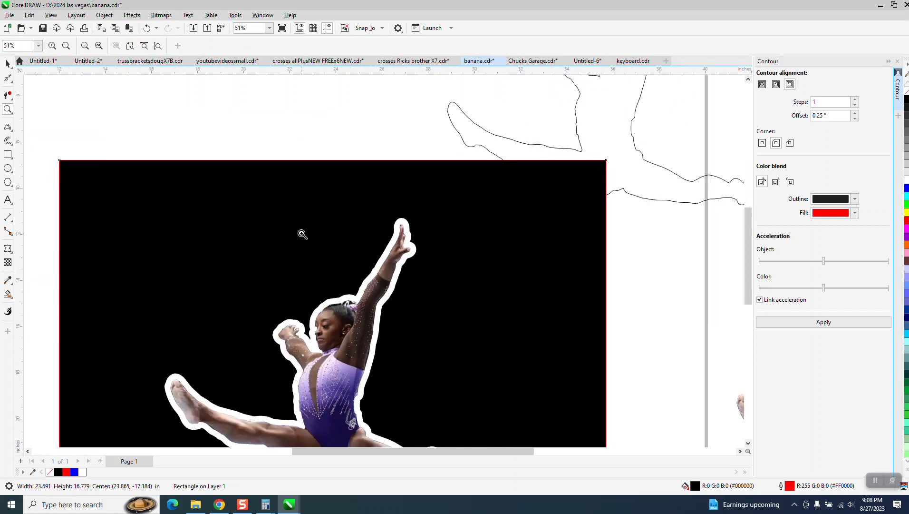
{"action": "right_click", "coordinate": [285, 152]}
{"action": "left_click", "coordinate": [7, 64]}
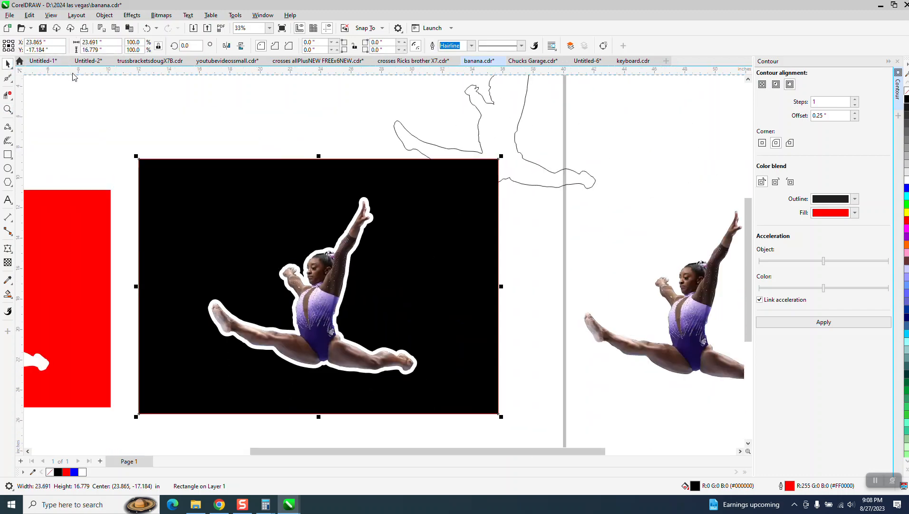
{"action": "left_click", "coordinate": [377, 125]}
{"action": "left_click", "coordinate": [369, 203]}
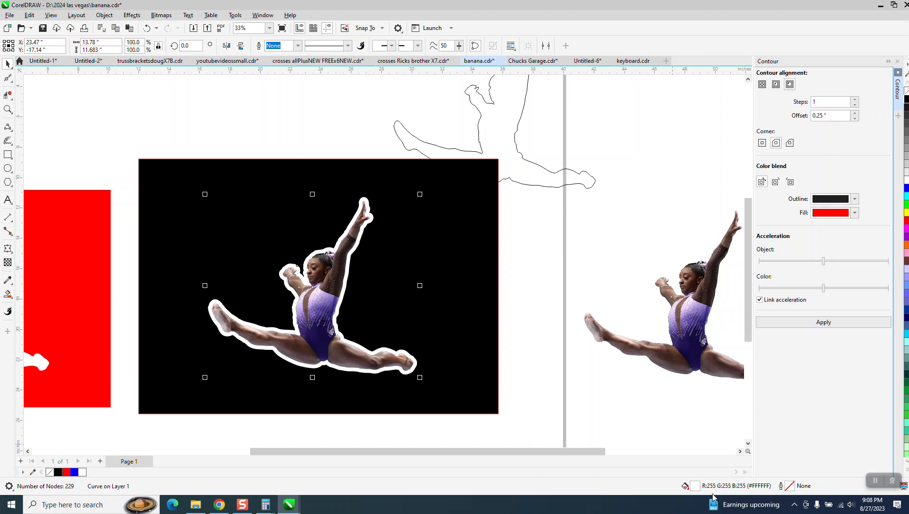
{"action": "left_click", "coordinate": [135, 16]}
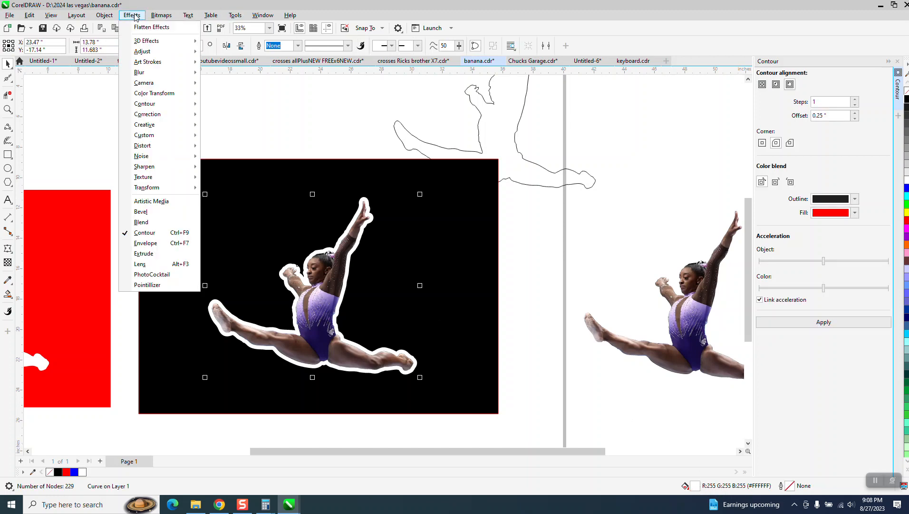
{"action": "mouse_move", "coordinate": [139, 72]}
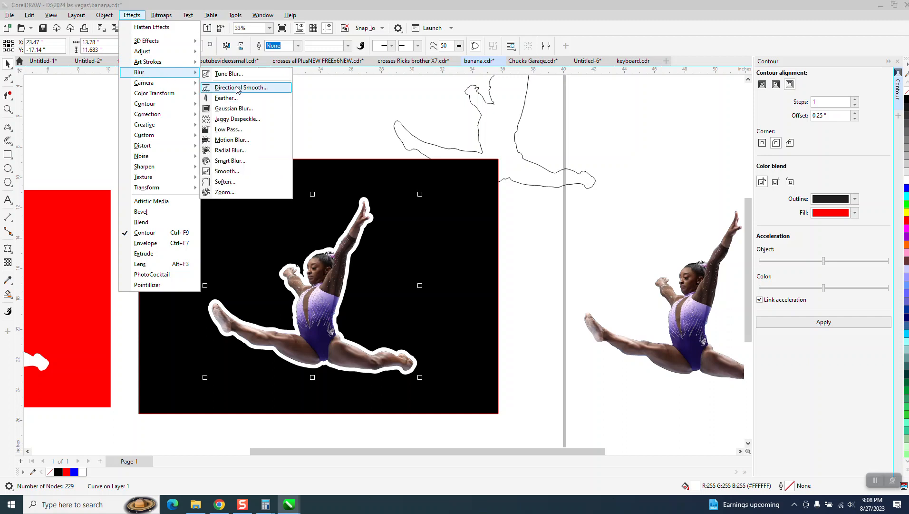
{"action": "left_click", "coordinate": [229, 109]}
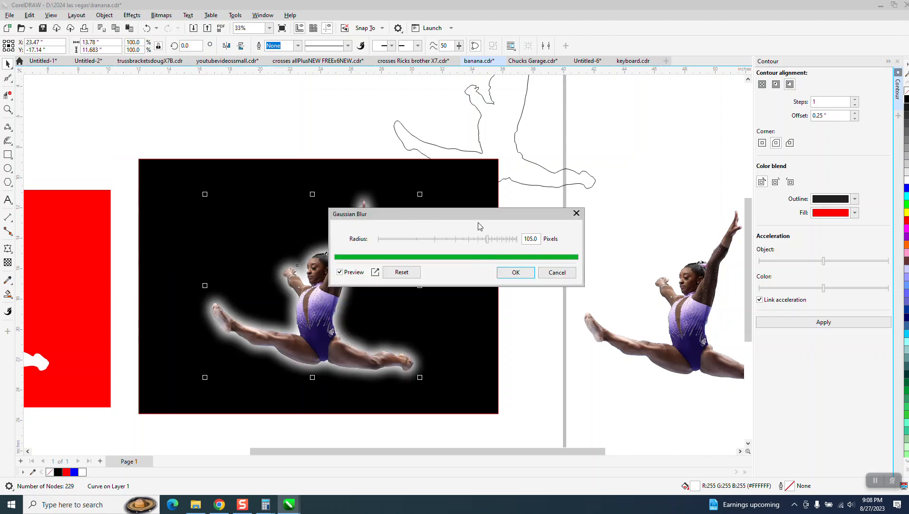
{"action": "left_click_drag", "start_coordinate": [481, 220], "coordinate": [565, 192]}
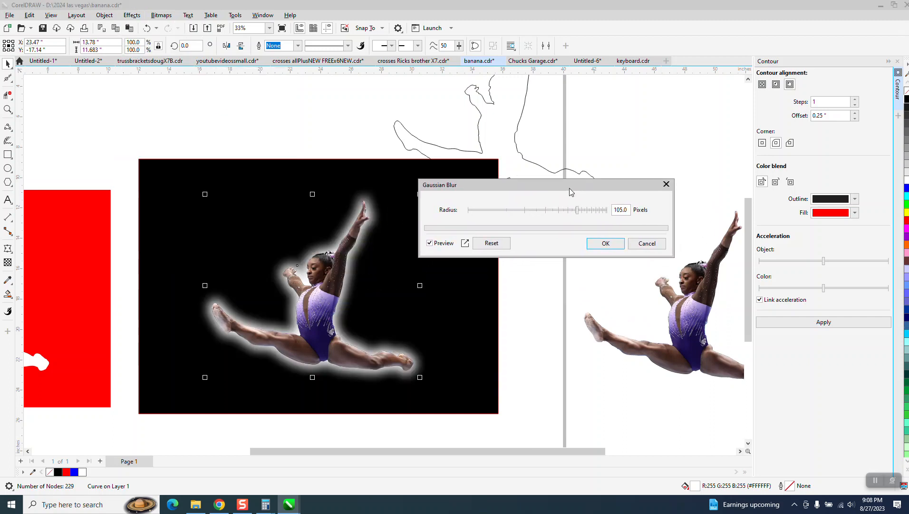
{"action": "left_click", "coordinate": [604, 243]}
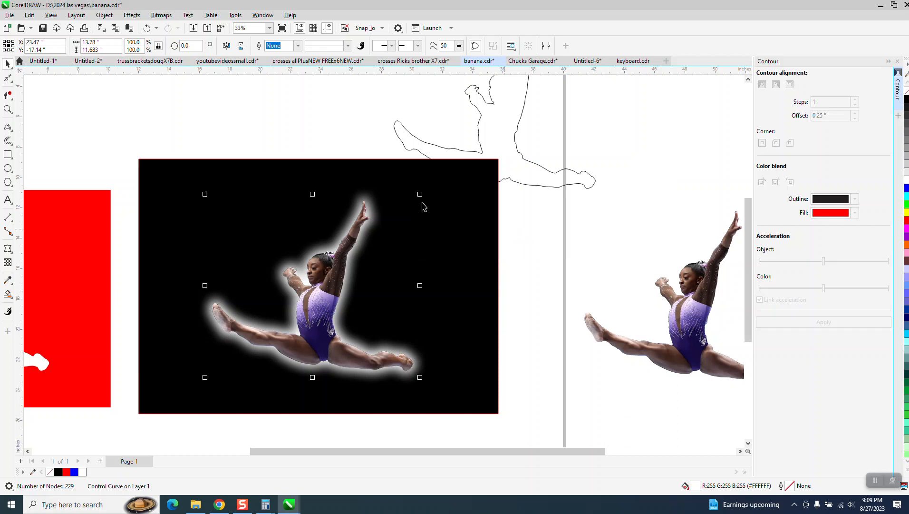
Step: Examine the blurred white glow around the gymnast on the black rectangle, both close up and beside the sample
{"action": "scroll", "coordinate": [432, 210], "scroll_direction": "down", "scroll_amount": 1}
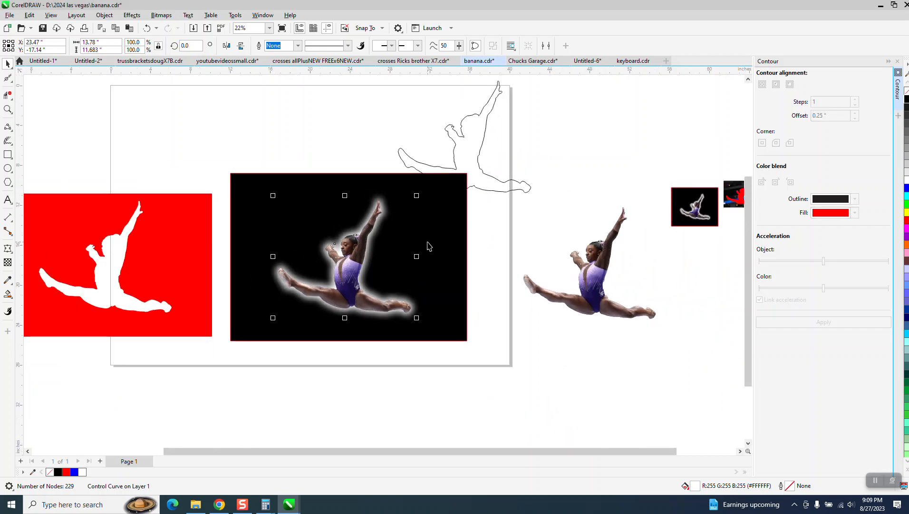
{"action": "scroll", "coordinate": [421, 221], "scroll_direction": "down", "scroll_amount": 1}
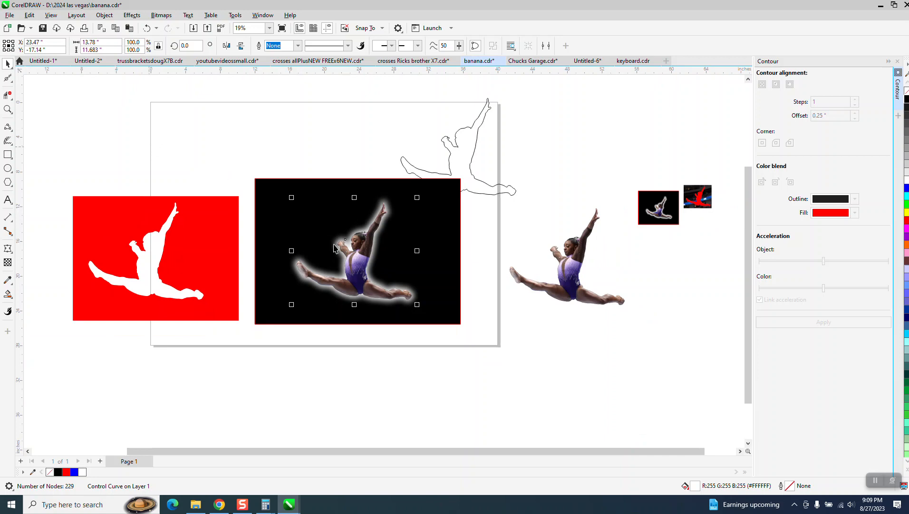
{"action": "left_click", "coordinate": [8, 109]}
{"action": "left_click_drag", "start_coordinate": [281, 202], "coordinate": [465, 334]}
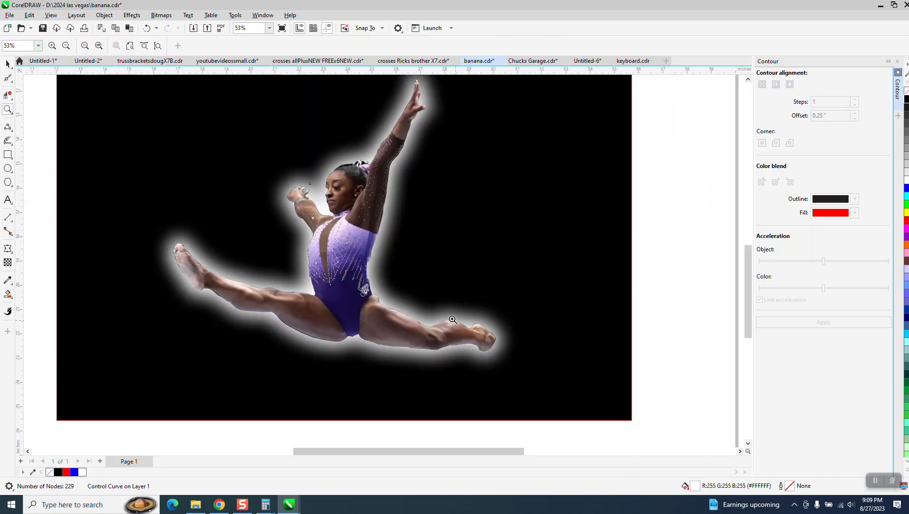
{"action": "scroll", "coordinate": [301, 248], "scroll_direction": "down", "scroll_amount": 3}
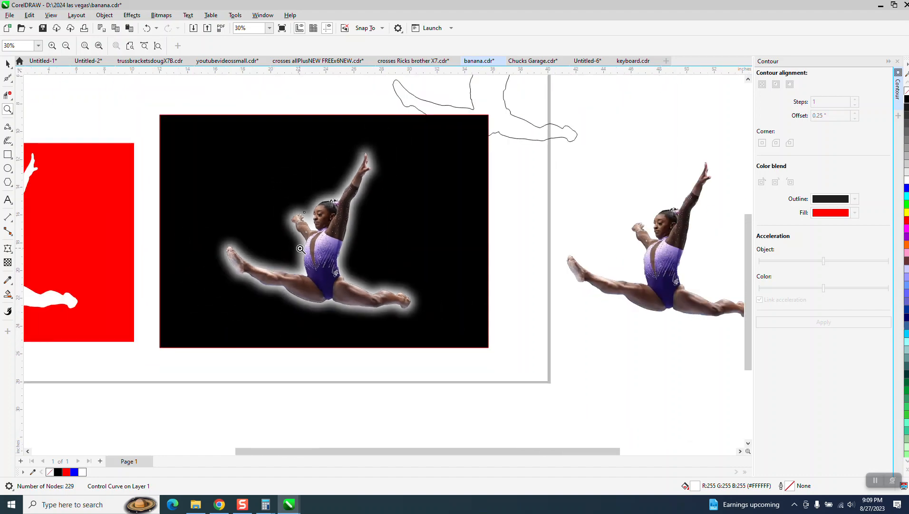
{"action": "scroll", "coordinate": [300, 249], "scroll_direction": "down", "scroll_amount": 1}
{"action": "scroll", "coordinate": [300, 248], "scroll_direction": "down", "scroll_amount": 2}
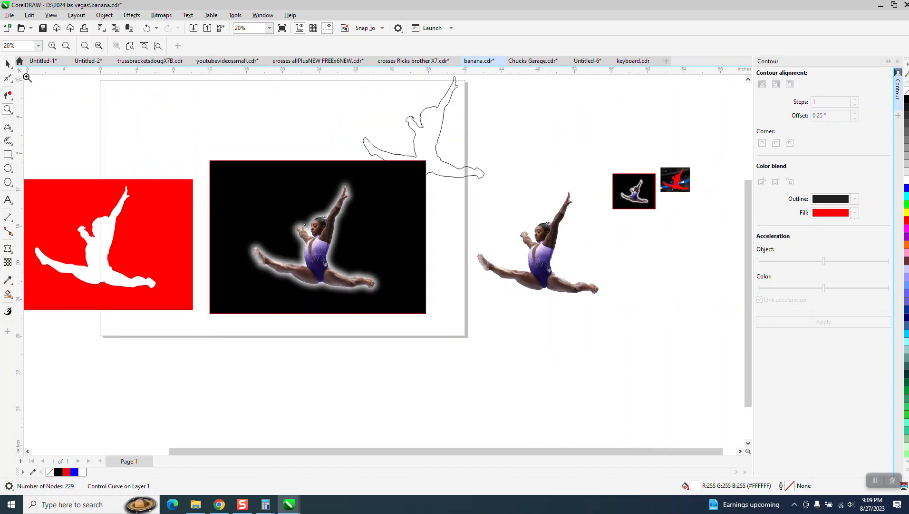
Step: Scale the gymnast bitmap beside the page down proportionally to about 3.4" wide and 2.8" high
{"action": "key", "text": "space"}
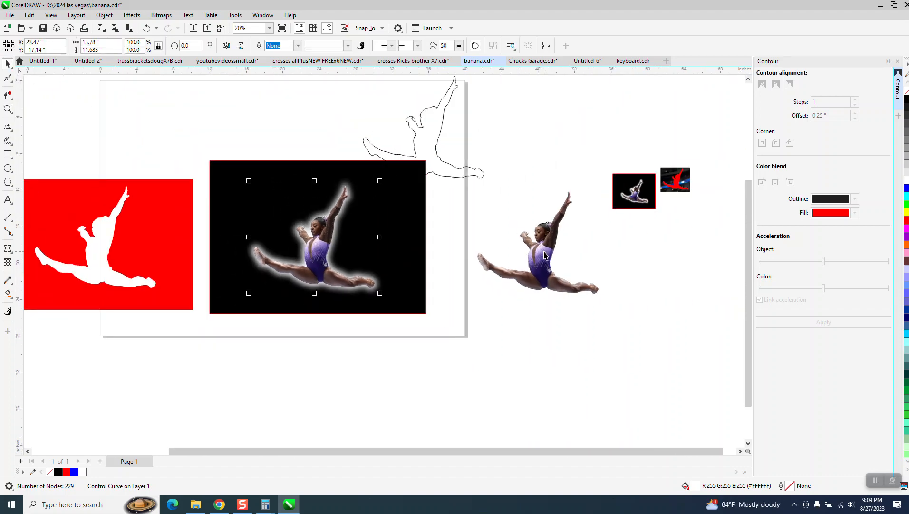
{"action": "left_click", "coordinate": [544, 255]}
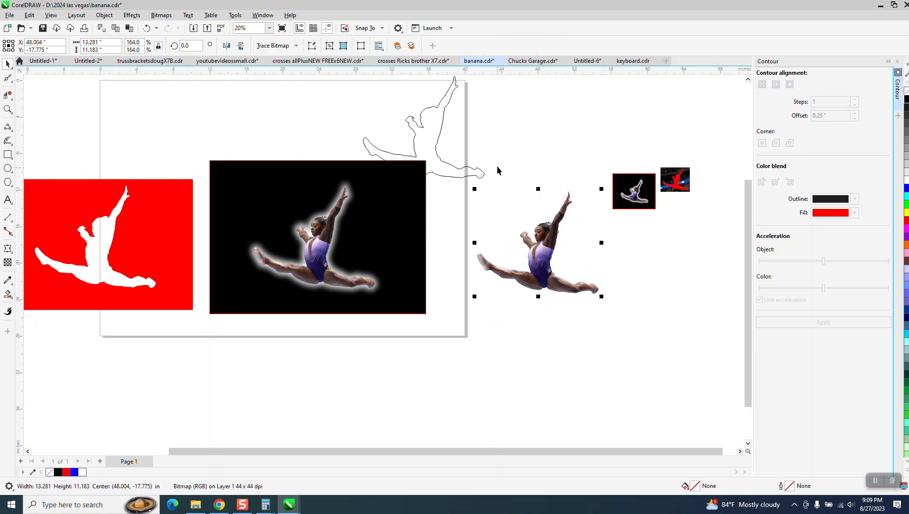
{"action": "left_click", "coordinate": [566, 210]}
{"action": "left_click", "coordinate": [575, 209]}
{"action": "left_click_drag", "start_coordinate": [601, 190], "coordinate": [510, 296]}
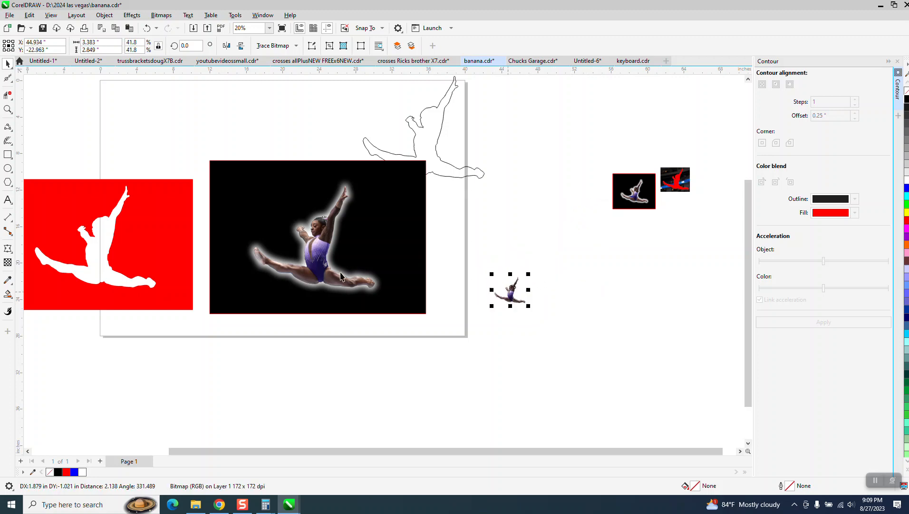
Step: Draw a rectangle about 5.6" wide and 3.2" high around the small gymnast bitmap
{"action": "left_click", "coordinate": [9, 110]}
{"action": "left_click_drag", "start_coordinate": [467, 266], "coordinate": [576, 327]}
{"action": "left_click", "coordinate": [8, 155]}
{"action": "left_click_drag", "start_coordinate": [197, 154], "coordinate": [493, 325]}
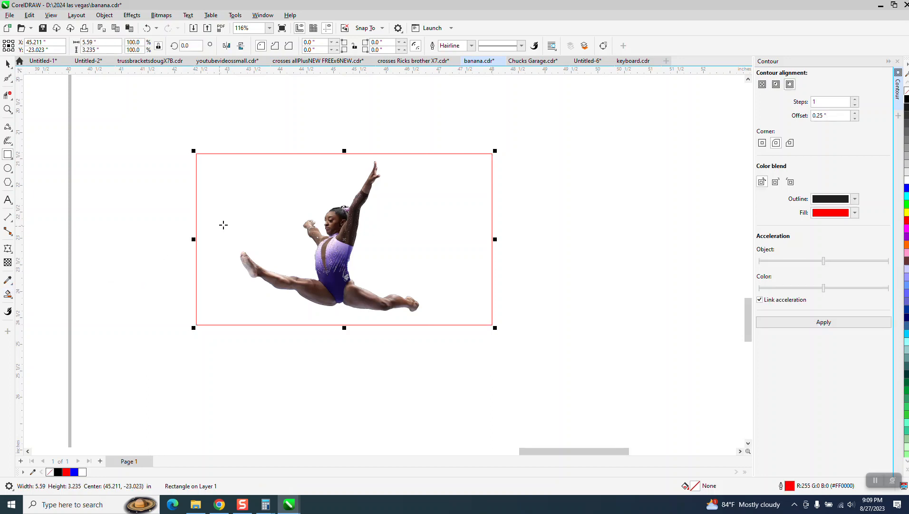
Step: Smart-fill the area between the rectangle and the small gymnast in red and move the new shape 12" right
{"action": "left_click", "coordinate": [8, 294]}
{"action": "left_click", "coordinate": [229, 222]}
{"action": "scroll", "coordinate": [48, 217], "scroll_direction": "down", "scroll_amount": 1}
{"action": "key", "text": "Right"}
Step: Smart-fill the silhouette opening in the small red shape and move the new silhouette 12" left and 12" up
{"action": "scroll", "coordinate": [173, 266], "scroll_direction": "down", "scroll_amount": 1}
{"action": "scroll", "coordinate": [169, 271], "scroll_direction": "down", "scroll_amount": 1}
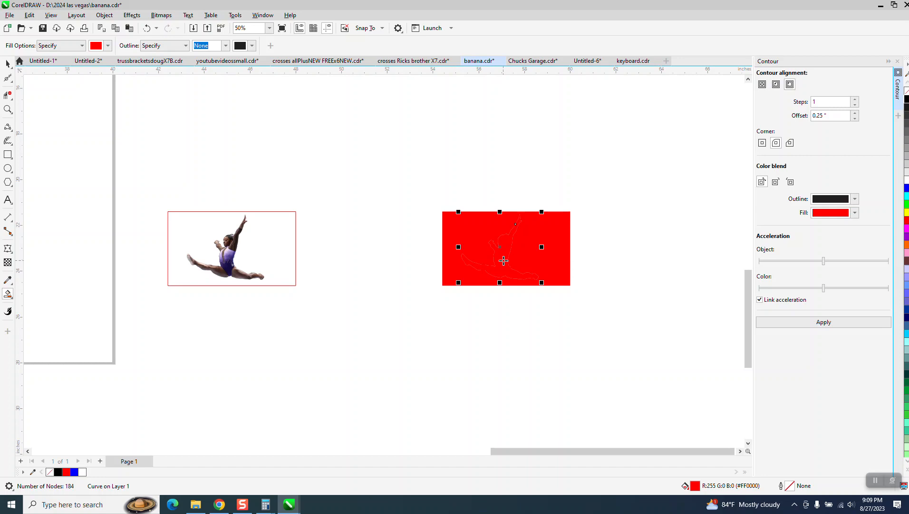
{"action": "scroll", "coordinate": [466, 233], "scroll_direction": "down", "scroll_amount": 1}
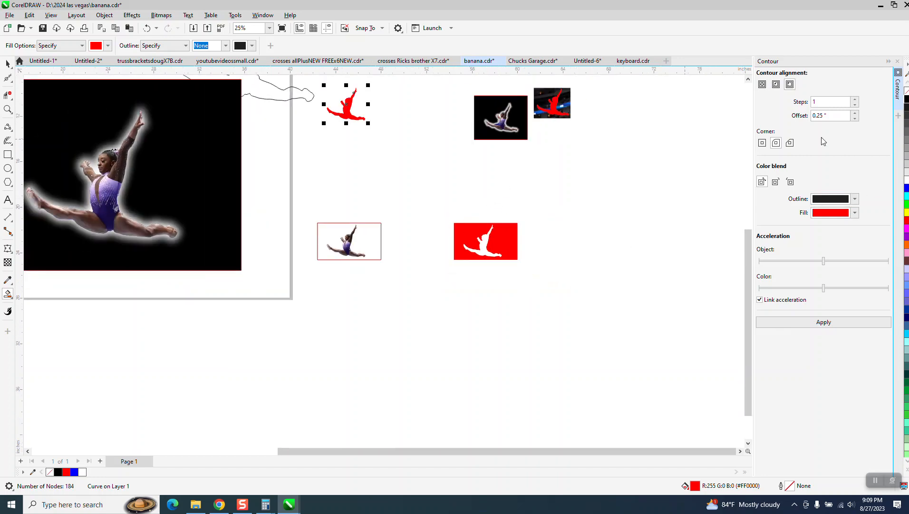
Step: Turn the small red silhouette into an unfilled black hairline outline and move it 24" down into empty space
{"action": "left_click", "coordinate": [906, 91]}
{"action": "right_click", "coordinate": [907, 98]}
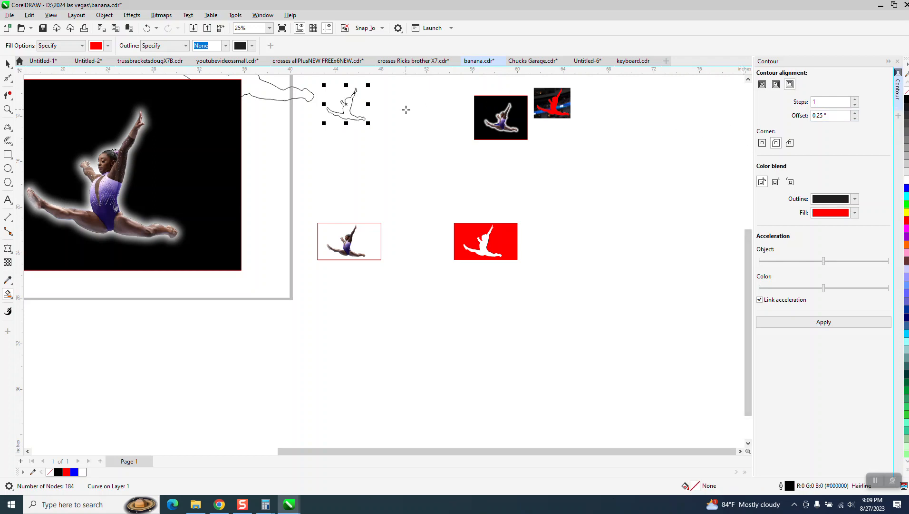
{"action": "key", "text": "Down"}
{"action": "key", "text": "Down"}
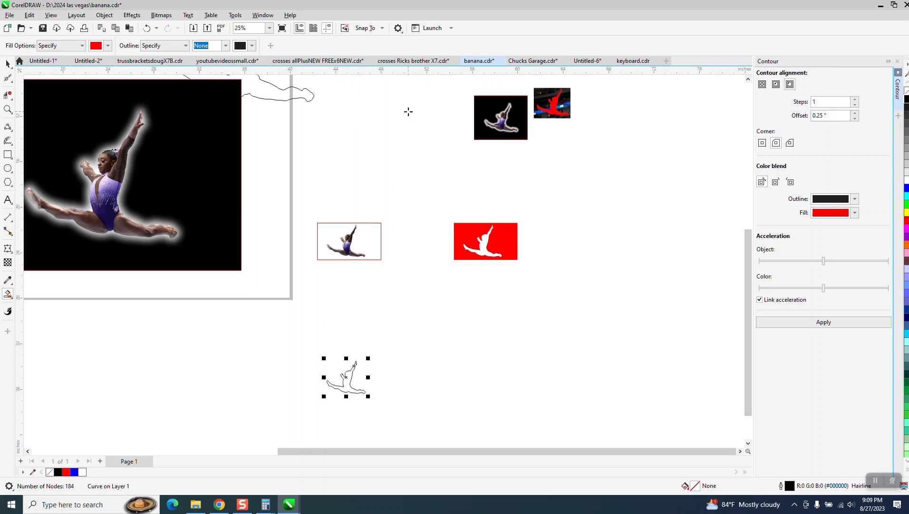
Step: Apply a one-step outside contour with a 0.09" offset to the small silhouette outline
{"action": "left_click", "coordinate": [825, 115]}
{"action": "type", "text": "."}
{"action": "left_click", "coordinate": [838, 324]}
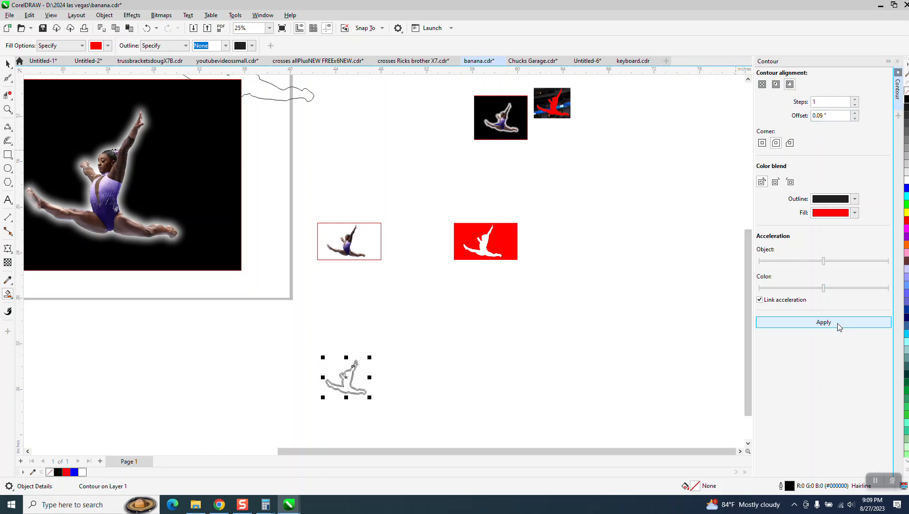
{"action": "left_click", "coordinate": [8, 110]}
{"action": "left_click_drag", "start_coordinate": [444, 413], "coordinate": [444, 413]}
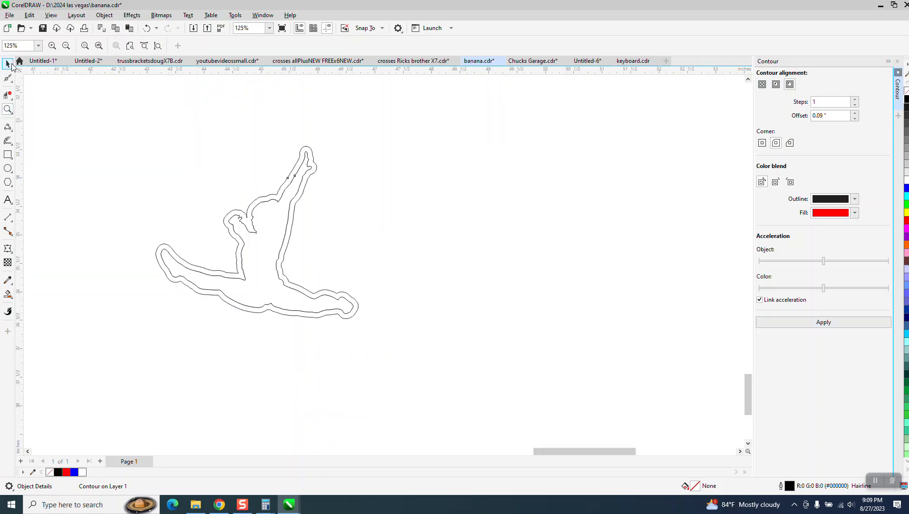
{"action": "left_click", "coordinate": [9, 64]}
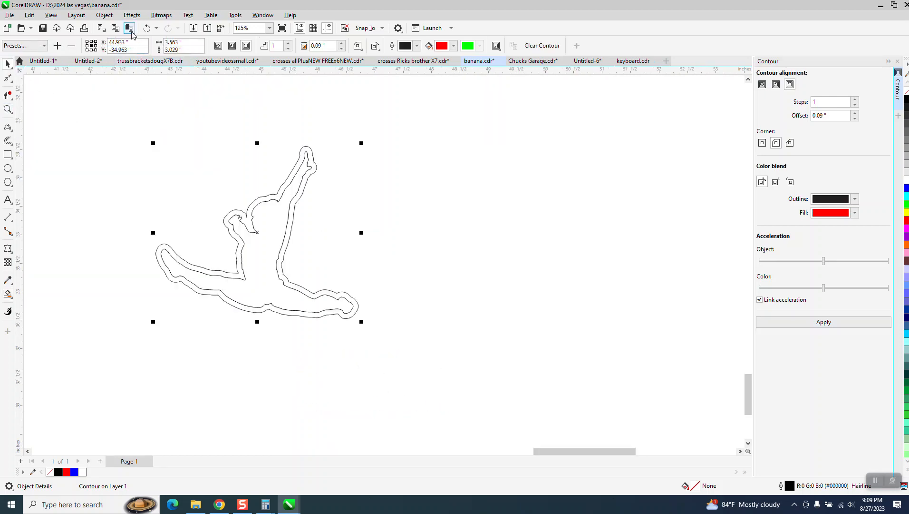
Step: Break the small silhouette's contour apart and move the inner silhouette outline 12" right
{"action": "left_click", "coordinate": [106, 16]}
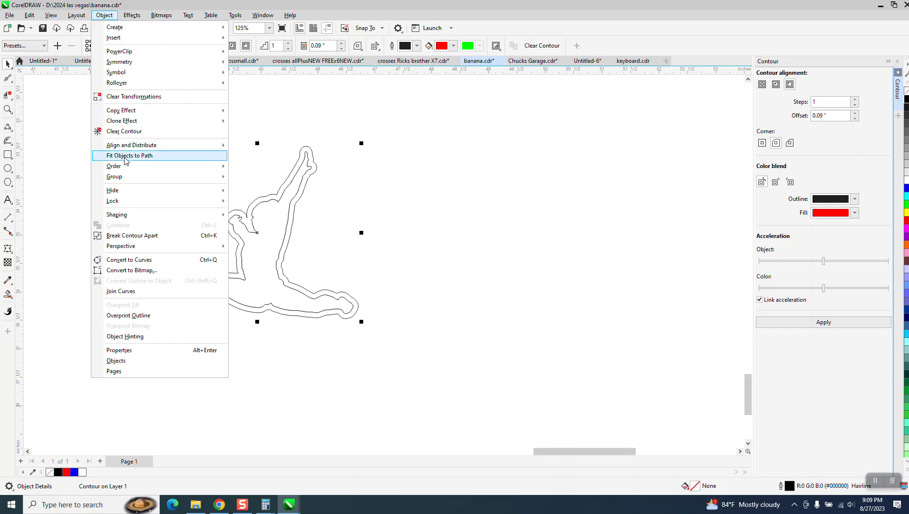
{"action": "mouse_move", "coordinate": [125, 167]}
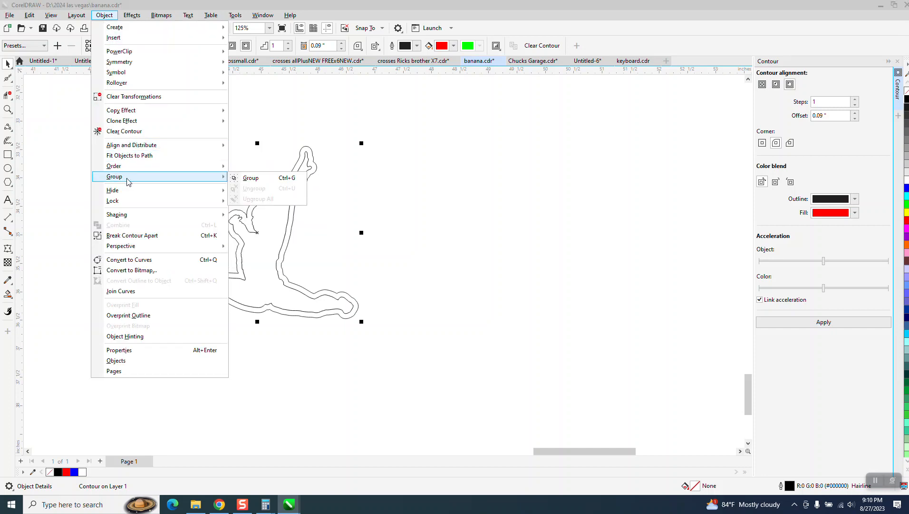
{"action": "left_click", "coordinate": [168, 237]}
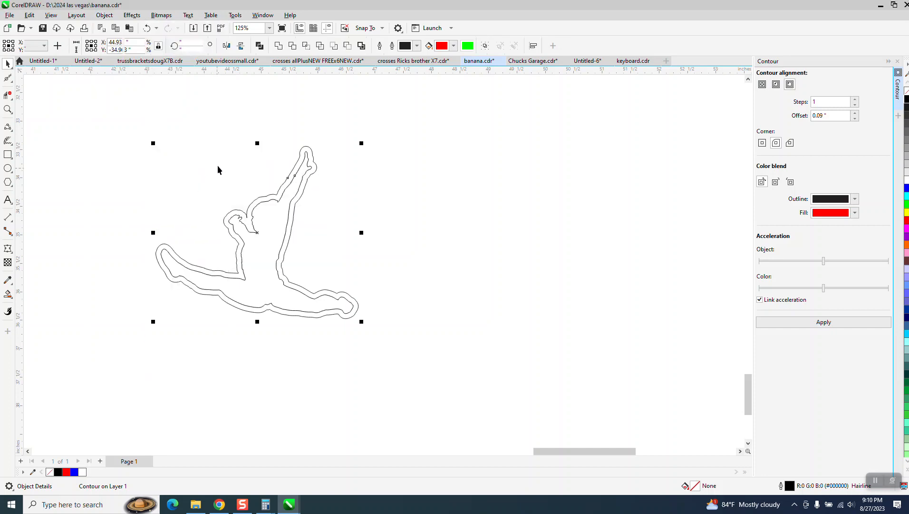
{"action": "key", "text": "Right"}
Step: Fill the remaining outer contour silhouette with white and remove its outline
{"action": "scroll", "coordinate": [303, 261], "scroll_direction": "down", "scroll_amount": 5}
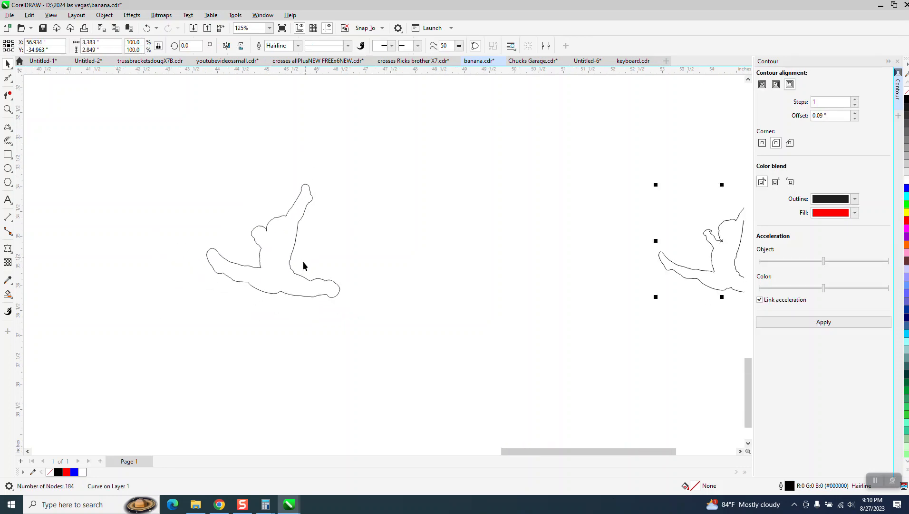
{"action": "scroll", "coordinate": [290, 252], "scroll_direction": "down", "scroll_amount": 3}
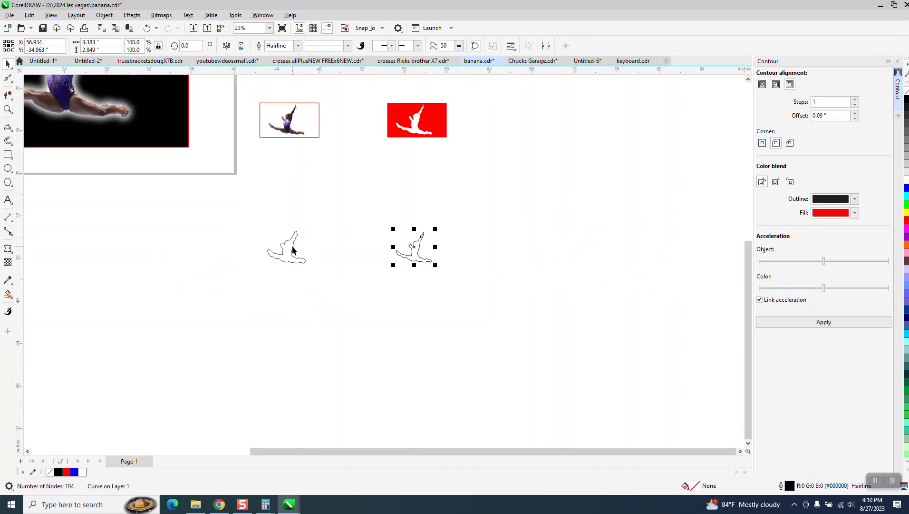
{"action": "left_click", "coordinate": [292, 250]}
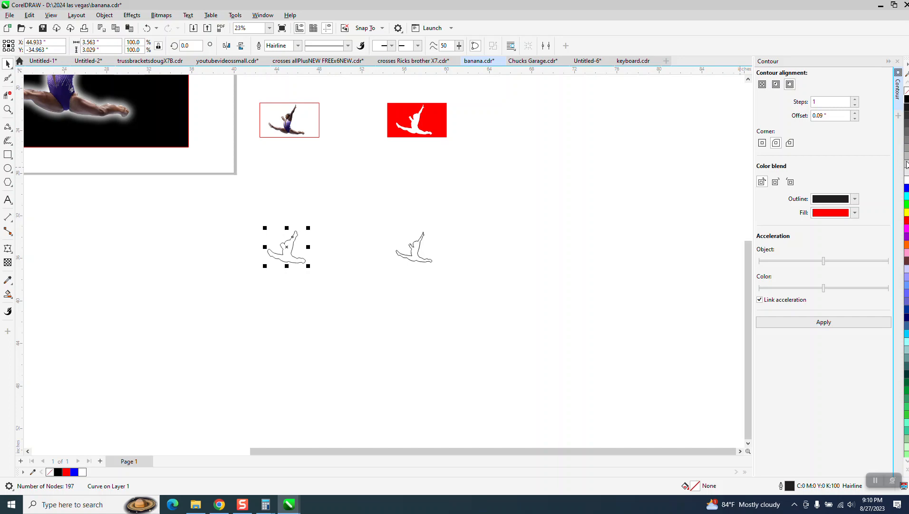
{"action": "left_click", "coordinate": [905, 180]}
{"action": "right_click", "coordinate": [906, 94]}
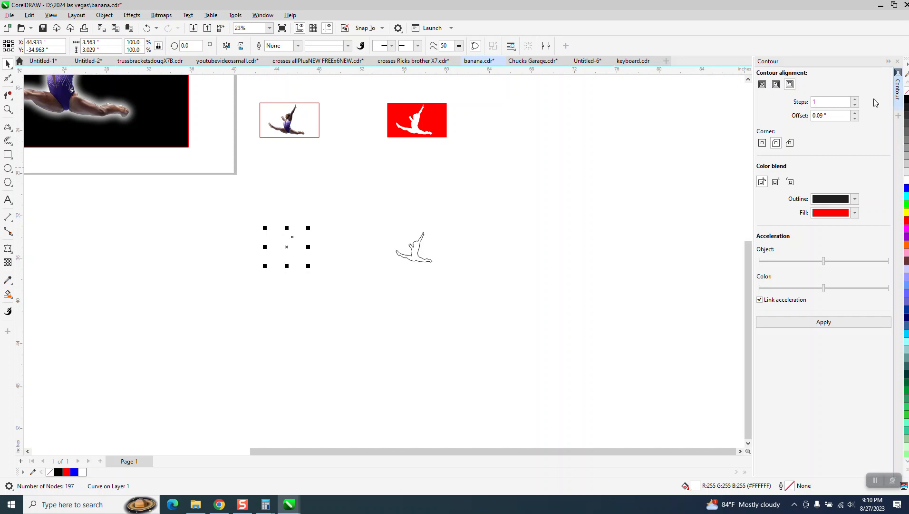
Step: Draw a black-filled rectangle about 17" x 11.3" around the white silhouette and send it to the back of the page
{"action": "left_click", "coordinate": [7, 154]}
{"action": "left_click_drag", "start_coordinate": [195, 193], "coordinate": [377, 314]}
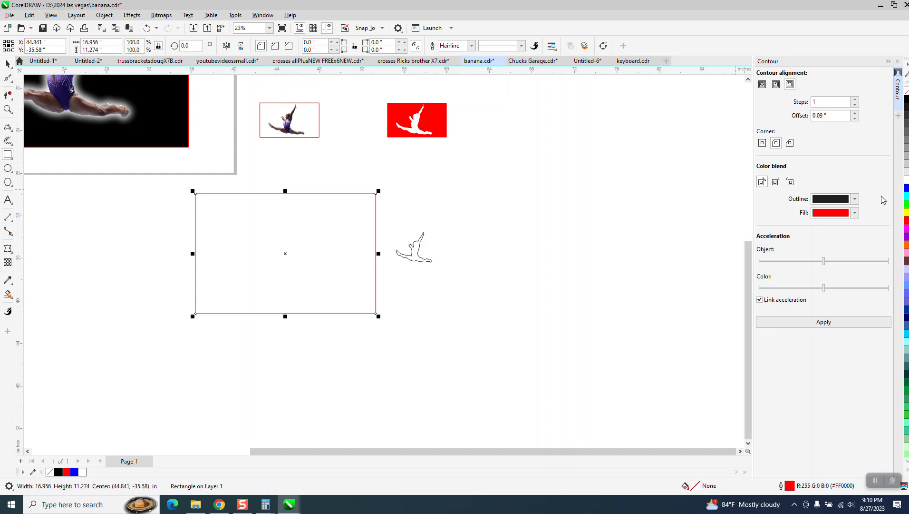
{"action": "left_click", "coordinate": [906, 100]}
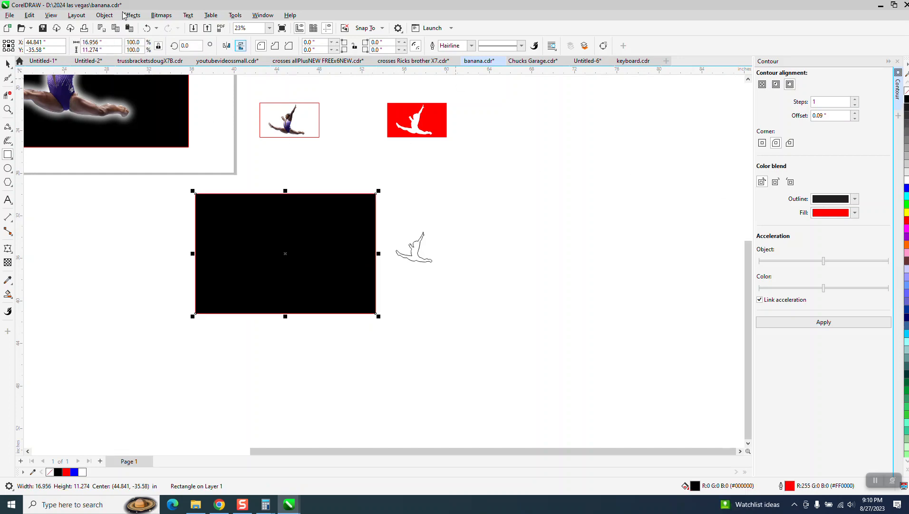
{"action": "left_click", "coordinate": [104, 15]}
{"action": "mouse_move", "coordinate": [200, 165]}
{"action": "left_click", "coordinate": [250, 179]}
Step: Move the red-outlined rectangle around the small gymnast 24" down, below the black rectangle
{"action": "left_click", "coordinate": [8, 64]}
{"action": "left_click", "coordinate": [288, 129]}
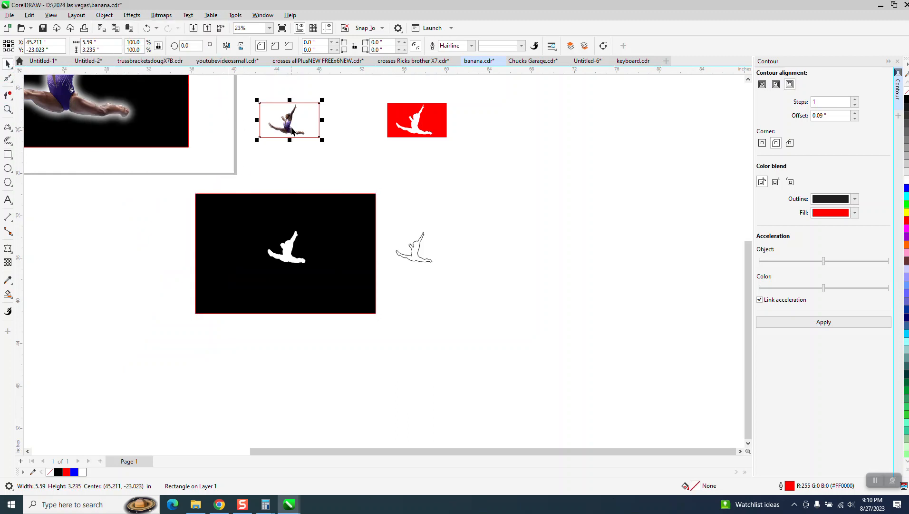
{"action": "key", "text": "Down"}
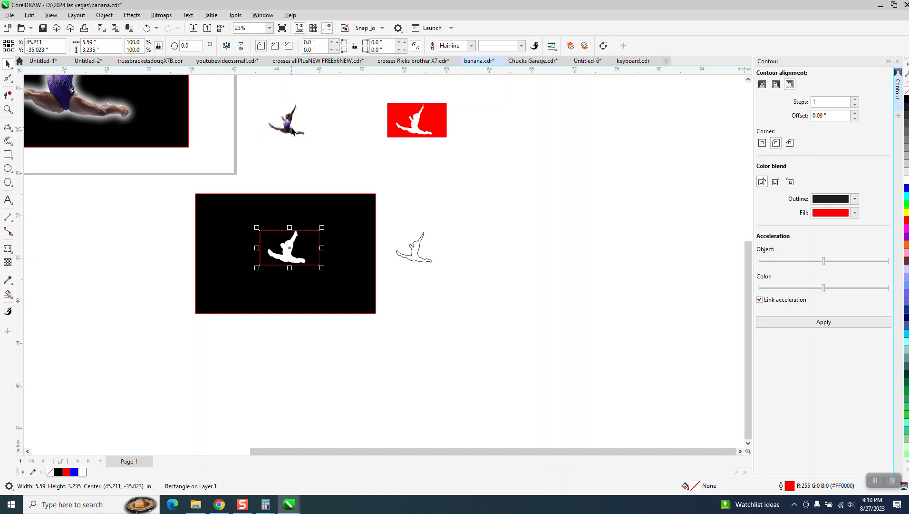
{"action": "key", "text": "Down"}
Step: Move the small gymnast bitmap 12" down onto the white silhouette and bring it to the front of the page
{"action": "left_click", "coordinate": [288, 128]}
{"action": "key", "text": "Down"}
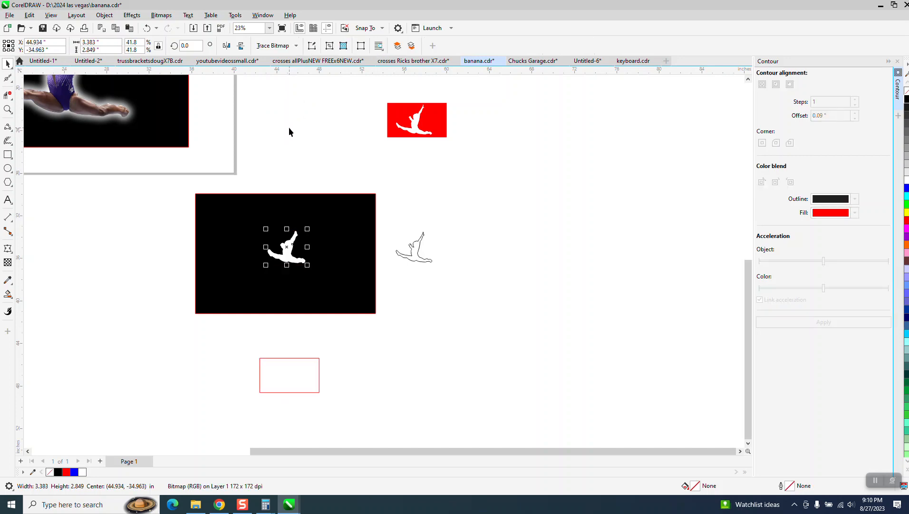
{"action": "left_click", "coordinate": [104, 15]}
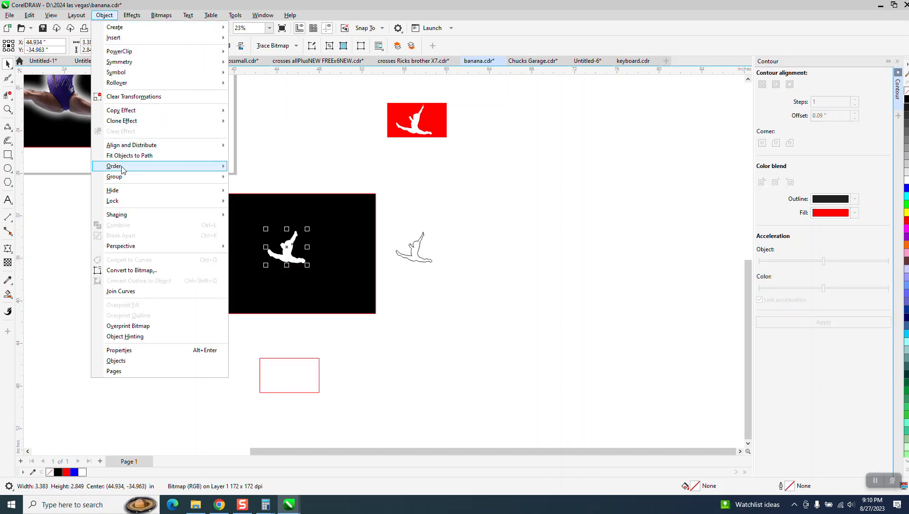
{"action": "mouse_move", "coordinate": [121, 169]}
{"action": "left_click", "coordinate": [261, 169]}
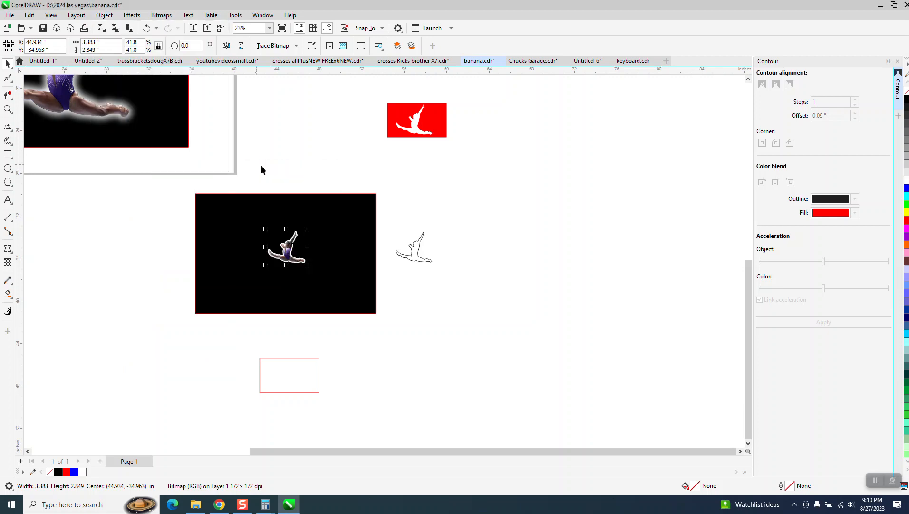
Step: Apply a Gaussian blur with a radius of about 56 pixels to the white silhouette behind the small gymnast
{"action": "left_click", "coordinate": [8, 109]}
{"action": "left_click_drag", "start_coordinate": [246, 229], "coordinate": [360, 288]}
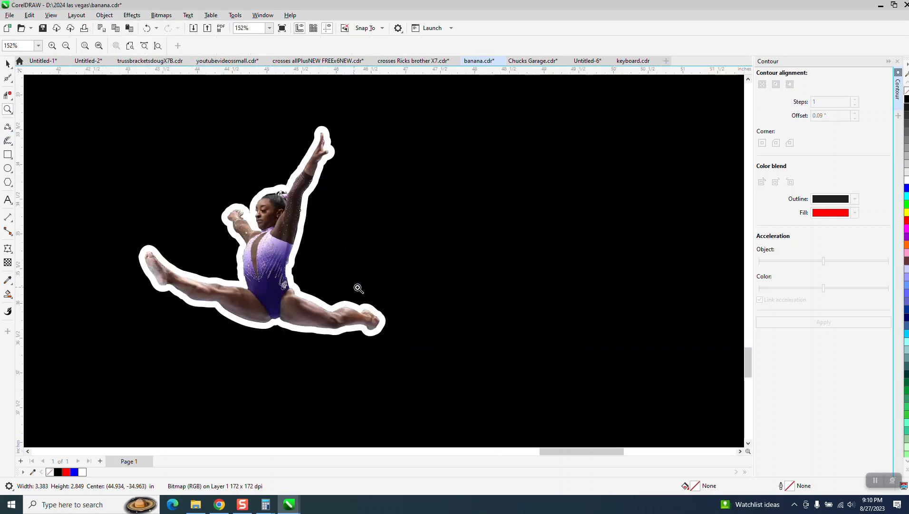
{"action": "left_click", "coordinate": [6, 64]}
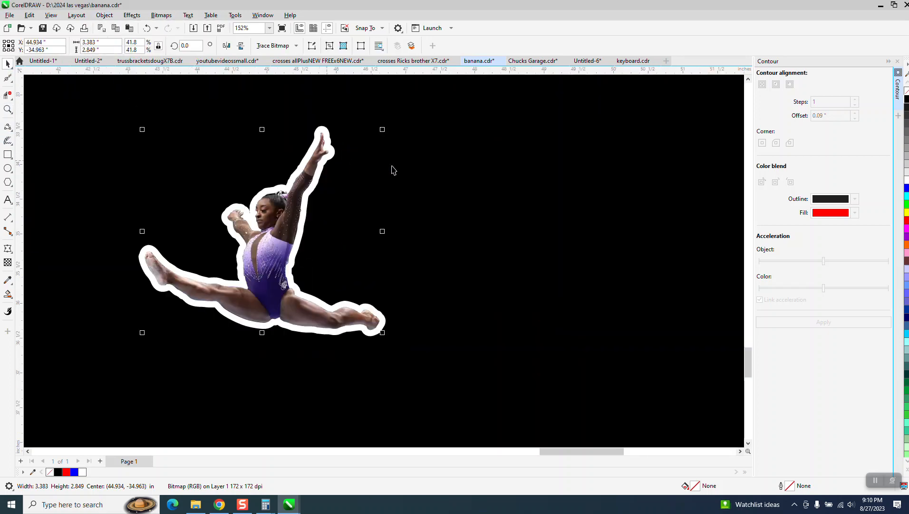
{"action": "scroll", "coordinate": [535, 378], "scroll_direction": "down", "scroll_amount": 3}
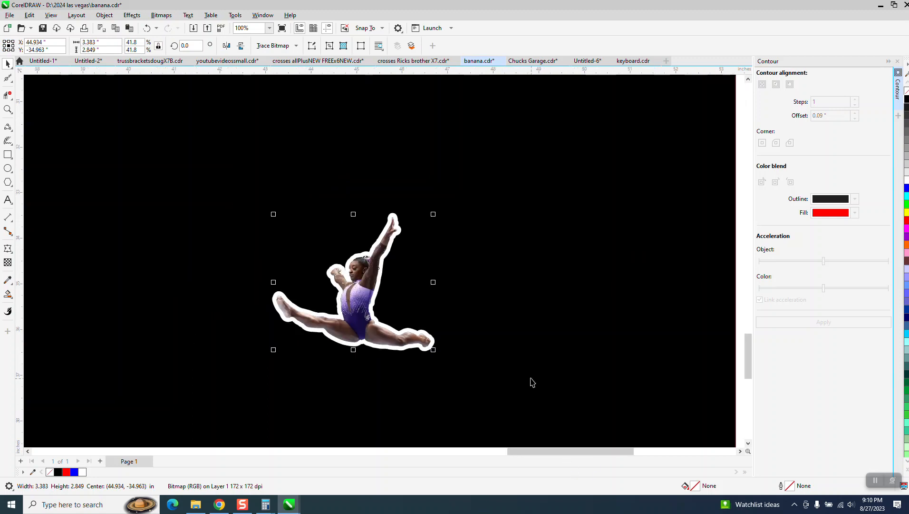
{"action": "left_click", "coordinate": [680, 258]}
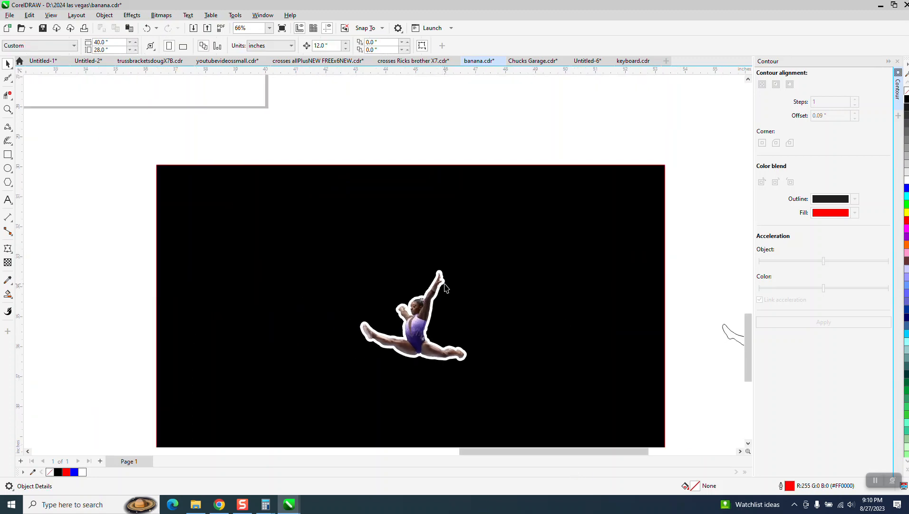
{"action": "left_click", "coordinate": [444, 287]}
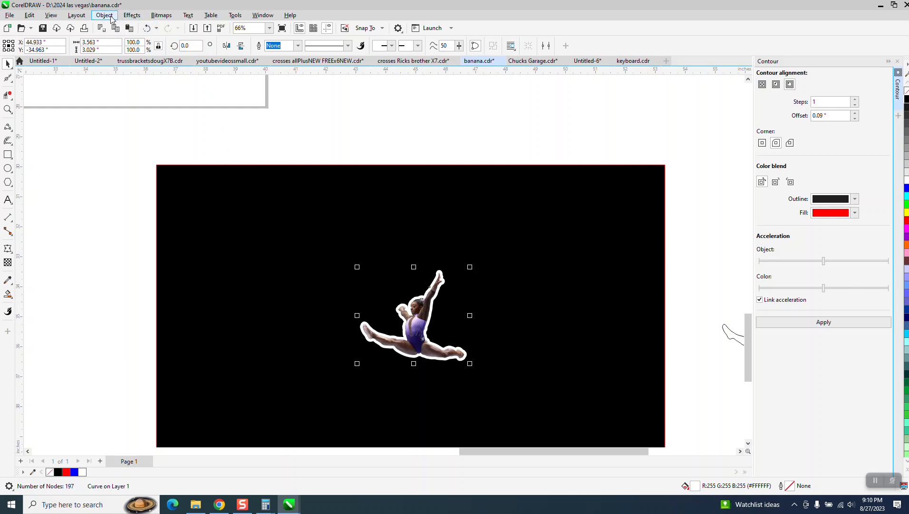
{"action": "left_click", "coordinate": [129, 17]}
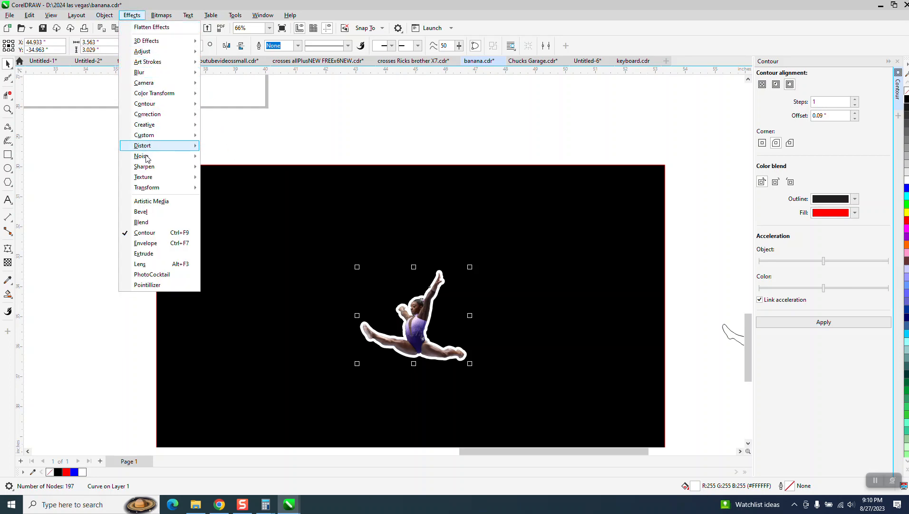
{"action": "mouse_move", "coordinate": [142, 72]}
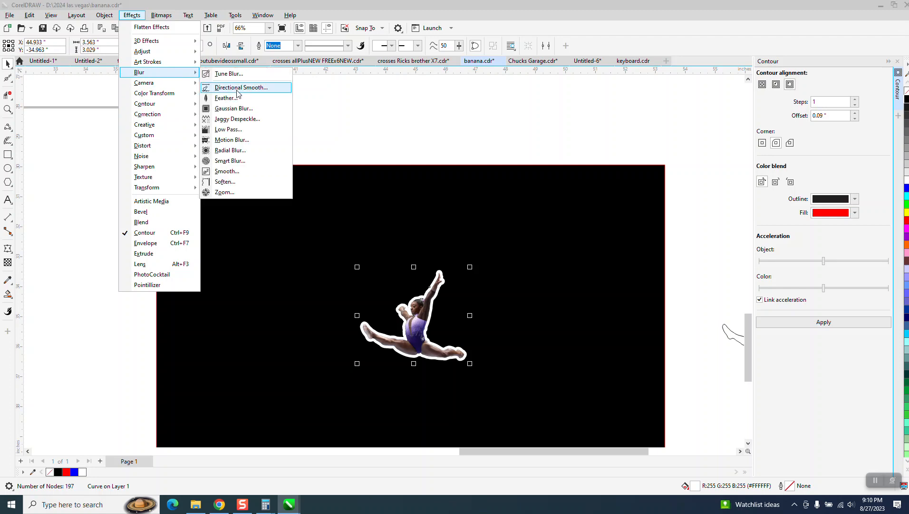
{"action": "left_click", "coordinate": [222, 110]}
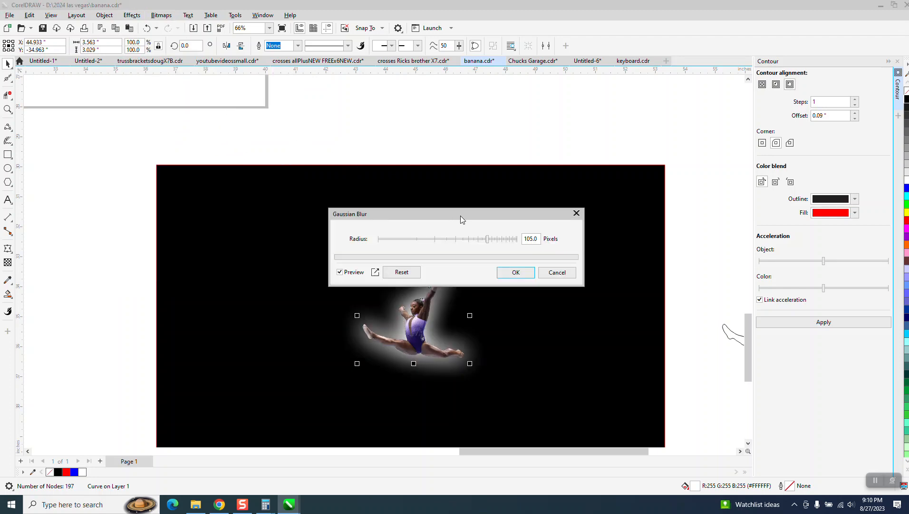
{"action": "left_click_drag", "start_coordinate": [465, 218], "coordinate": [569, 215]}
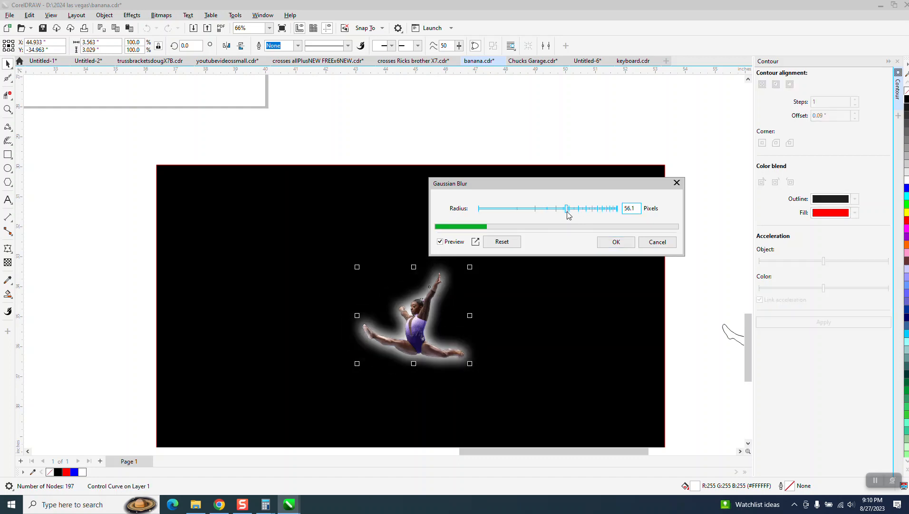
{"action": "left_click", "coordinate": [617, 244]}
Step: Enlarge the small gymnast together with its glow to about 22.4" wide and 19.2" high
{"action": "scroll", "coordinate": [317, 195], "scroll_direction": "down", "scroll_amount": 2}
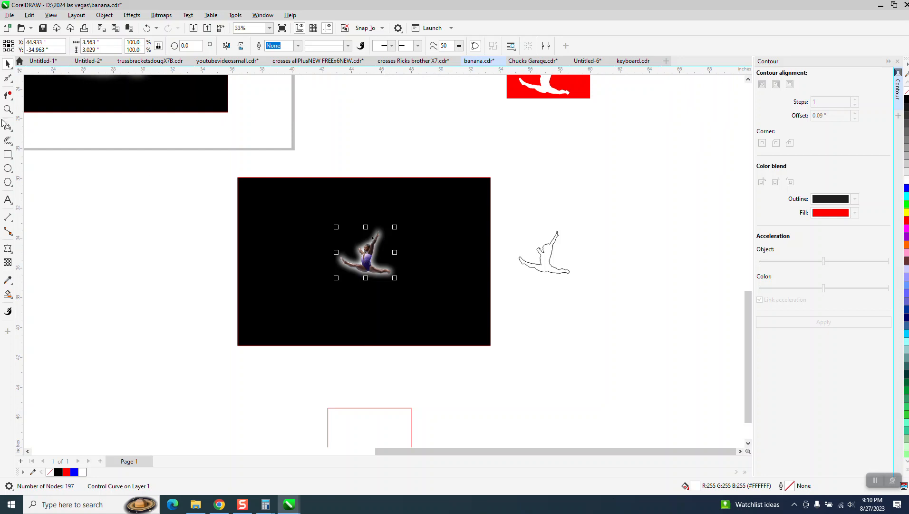
{"action": "left_click", "coordinate": [7, 109]}
{"action": "left_click_drag", "start_coordinate": [328, 228], "coordinate": [431, 302]}
{"action": "scroll", "coordinate": [430, 302], "scroll_direction": "down", "scroll_amount": 6}
{"action": "left_click", "coordinate": [7, 65]}
{"action": "left_click_drag", "start_coordinate": [268, 182], "coordinate": [425, 303]}
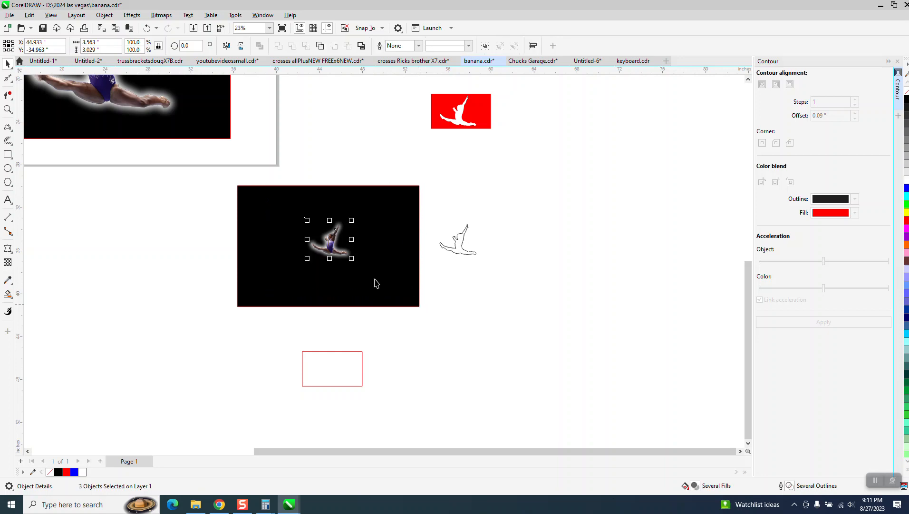
{"action": "left_click_drag", "start_coordinate": [351, 259], "coordinate": [649, 421]}
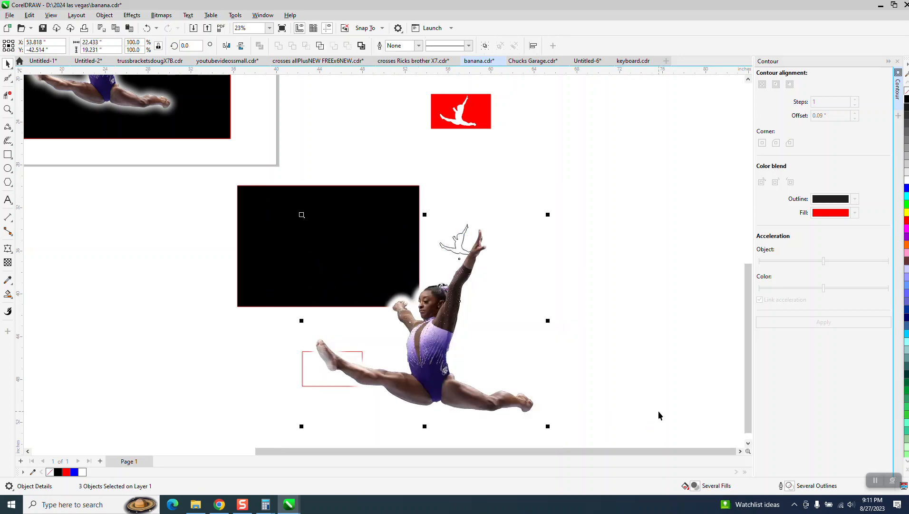
Step: Place the black rectangle behind the gymnast's upper body and inspect the glow around the head and raised arm
{"action": "left_click_drag", "start_coordinate": [413, 203], "coordinate": [504, 244]}
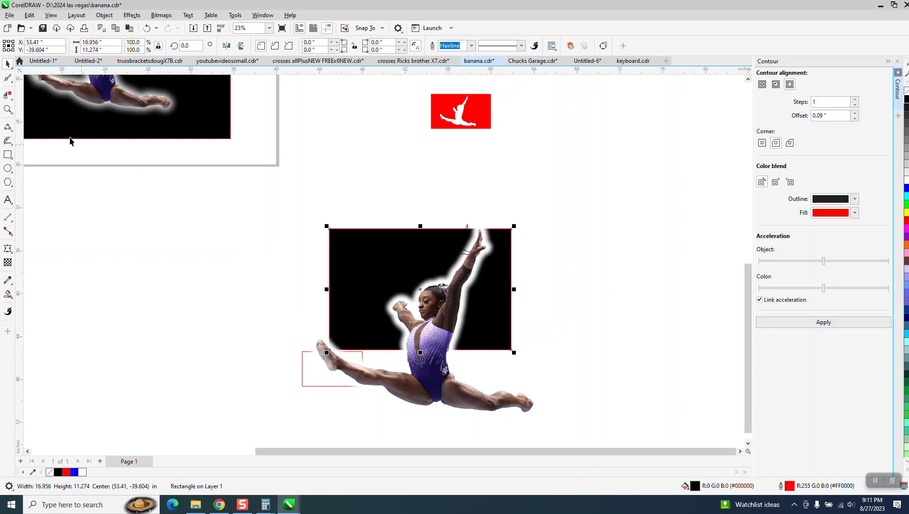
{"action": "left_click", "coordinate": [8, 108]}
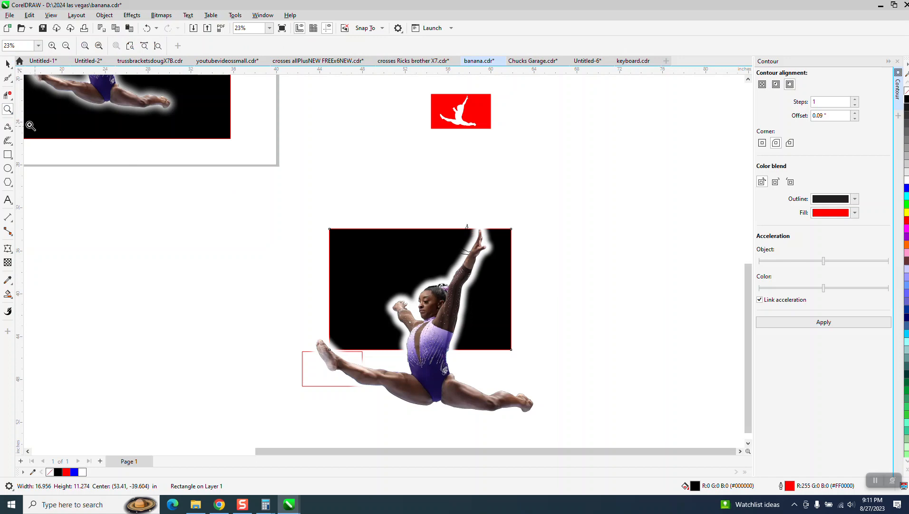
{"action": "left_click_drag", "start_coordinate": [410, 219], "coordinate": [602, 331]}
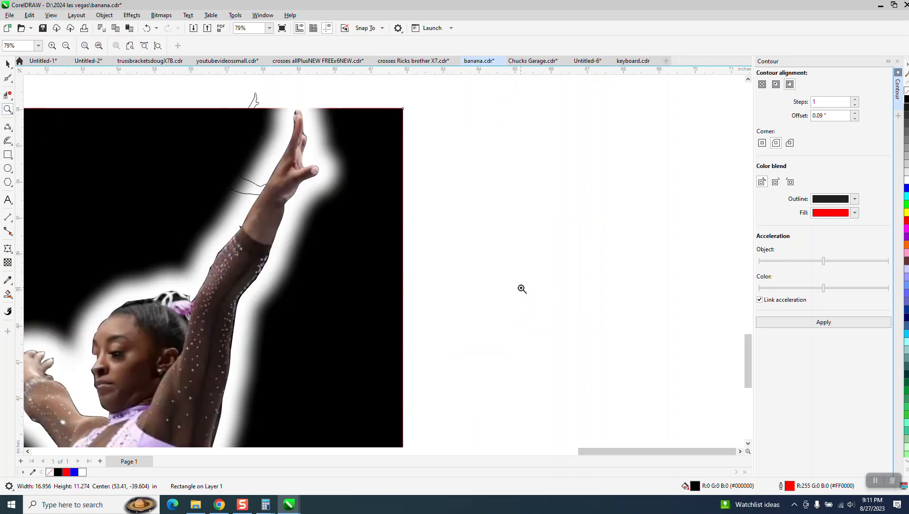
{"action": "scroll", "coordinate": [297, 141], "scroll_direction": "down", "scroll_amount": 3}
{"action": "scroll", "coordinate": [298, 142], "scroll_direction": "down", "scroll_amount": 2}
Step: Delete the small unfilled red rectangle by the gymnast's extended foot
{"action": "left_click", "coordinate": [7, 64]}
{"action": "key", "text": "space"}
{"action": "left_click", "coordinate": [212, 226]}
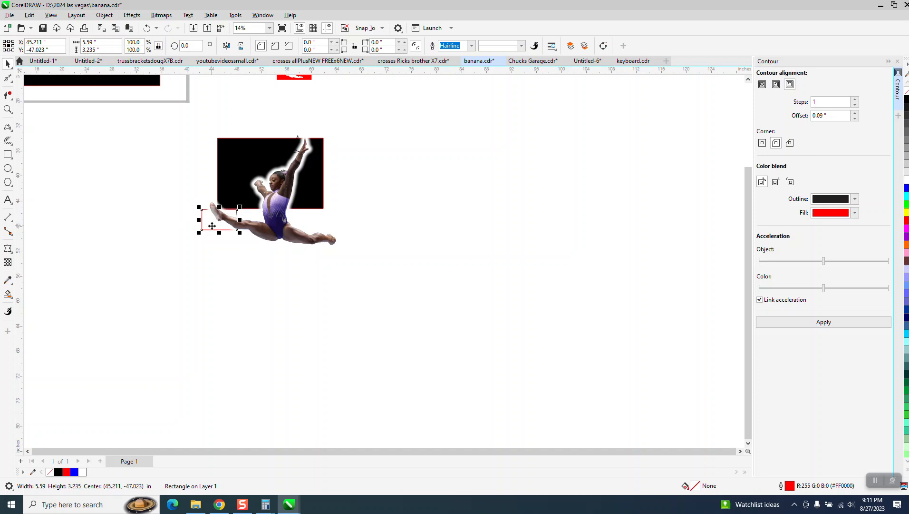
{"action": "key", "text": "Delete"}
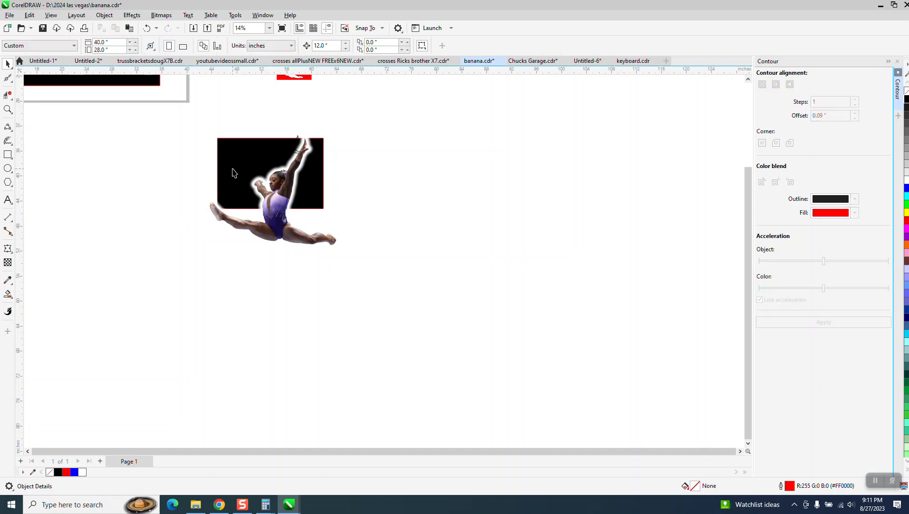
Step: Move the black rectangle about 45" right, clear of the gymnast, and delete the leftover silhouette outline near the raised hand
{"action": "left_click_drag", "start_coordinate": [248, 173], "coordinate": [486, 211]}
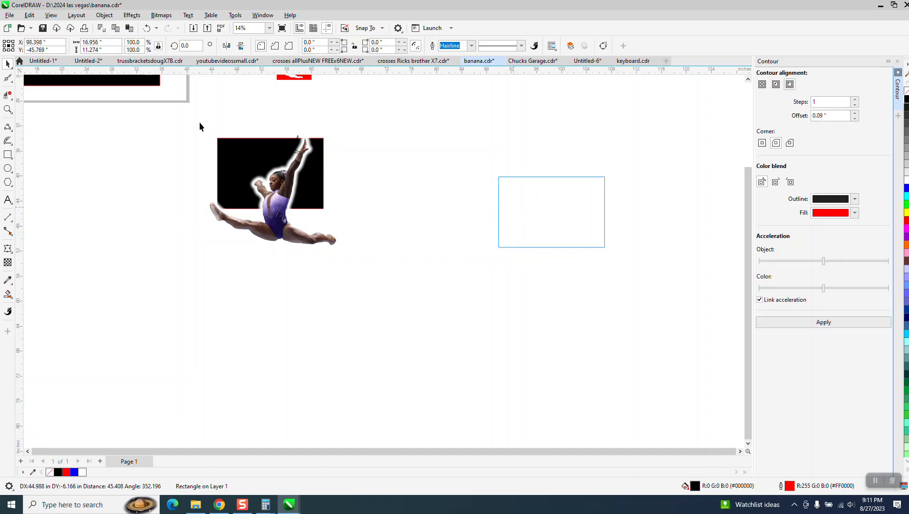
{"action": "left_click_drag", "start_coordinate": [195, 146], "coordinate": [314, 181]}
{"action": "key", "text": "Delete"}
Step: Enlarge the gymnast and its glow to about 47.3" wide, and move the black rectangle about 21" left behind the raised arm
{"action": "left_click_drag", "start_coordinate": [180, 112], "coordinate": [395, 287]}
{"action": "left_click_drag", "start_coordinate": [346, 254], "coordinate": [518, 385]}
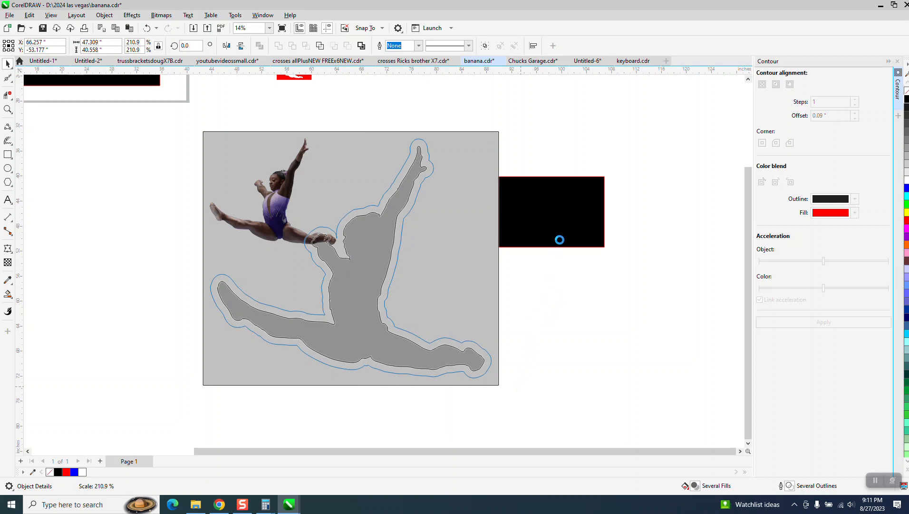
{"action": "key", "text": "ctrl+z"}
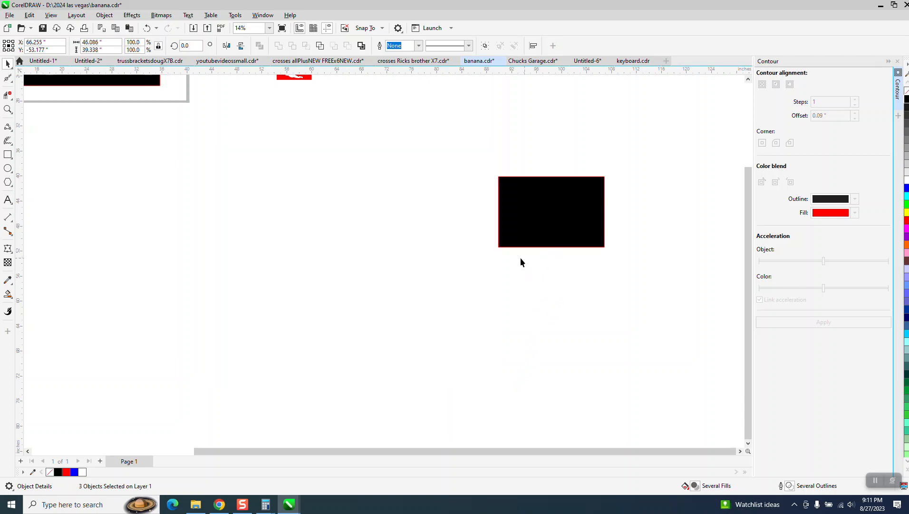
{"action": "left_click_drag", "start_coordinate": [539, 217], "coordinate": [414, 194]}
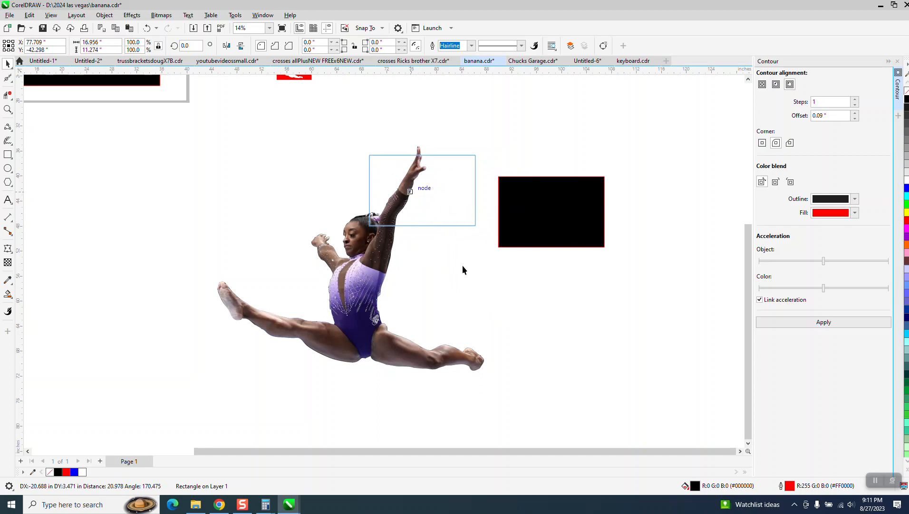
Step: Compare the glow around the enlarged gymnast's raised hand with the glow around the gymnast on the page's black rectangle
{"action": "left_click", "coordinate": [8, 109]}
{"action": "left_click_drag", "start_coordinate": [392, 150], "coordinate": [469, 198]}
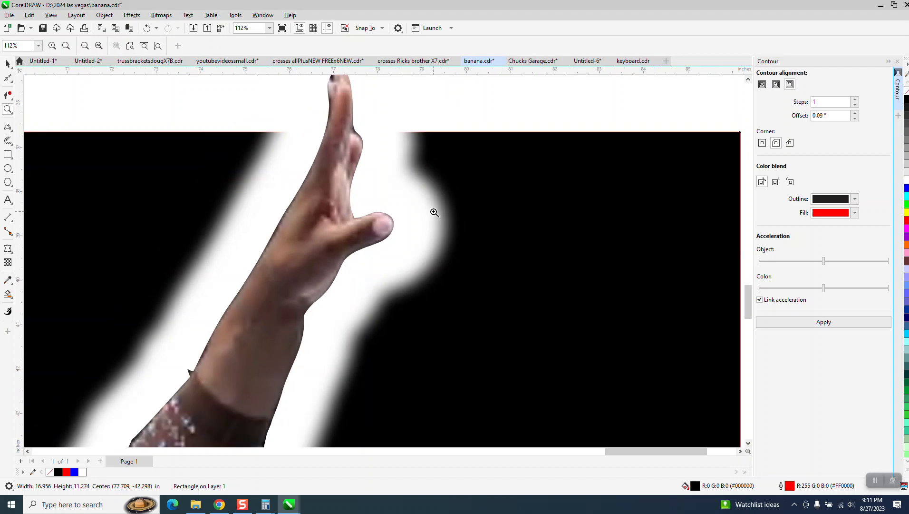
{"action": "scroll", "coordinate": [489, 187], "scroll_direction": "down", "scroll_amount": 5}
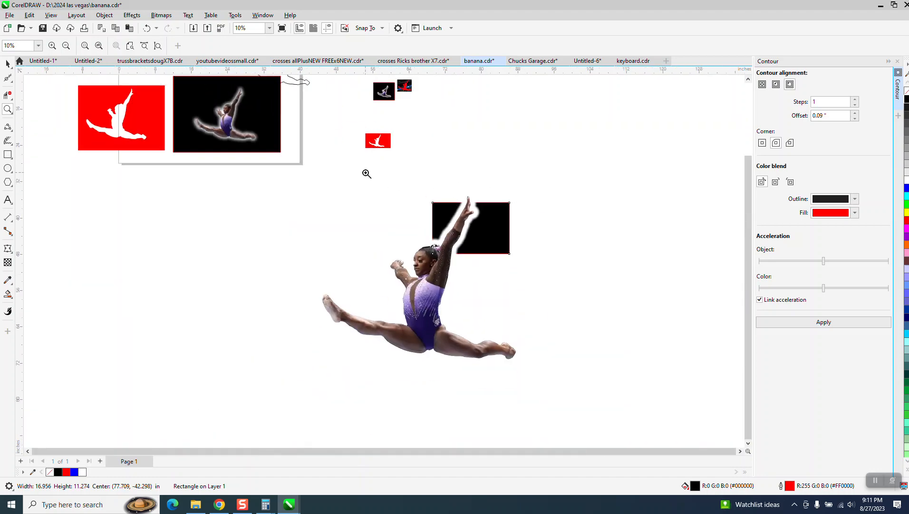
{"action": "left_click_drag", "start_coordinate": [213, 93], "coordinate": [282, 153]}
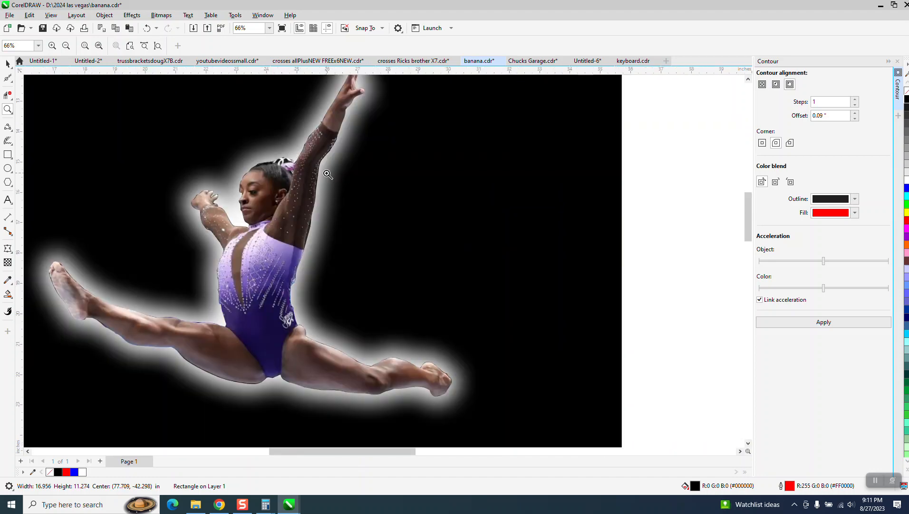
{"action": "scroll", "coordinate": [285, 188], "scroll_direction": "down", "scroll_amount": 5}
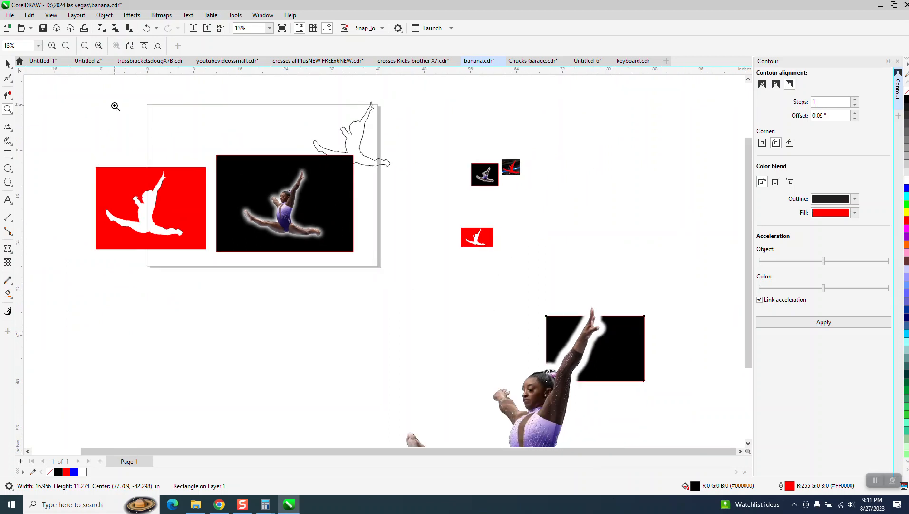
{"action": "left_click", "coordinate": [8, 63]}
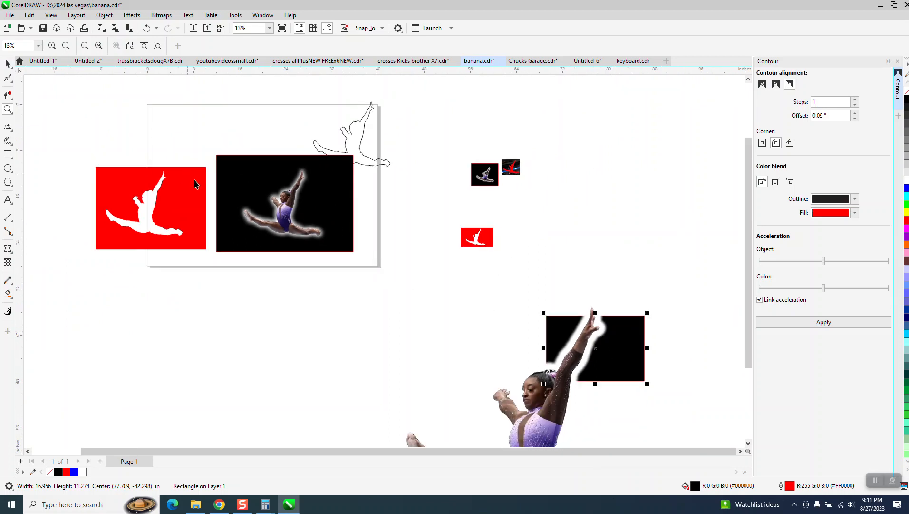
{"action": "left_click", "coordinate": [8, 110]}
{"action": "left_click_drag", "start_coordinate": [253, 168], "coordinate": [374, 263]}
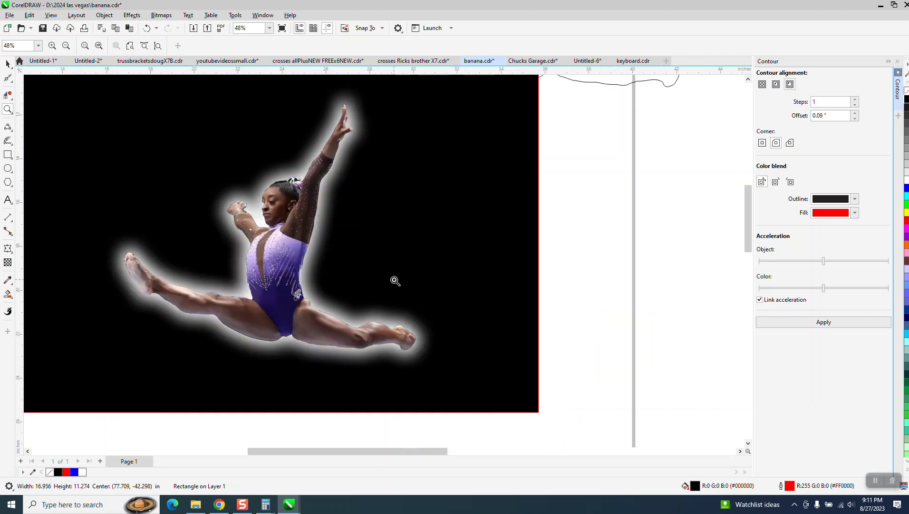
{"action": "scroll", "coordinate": [394, 281], "scroll_direction": "down", "scroll_amount": 1}
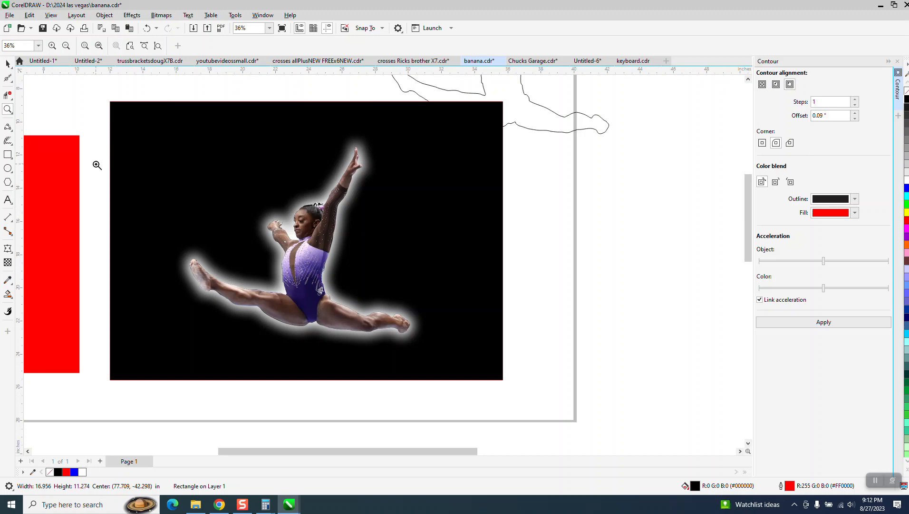
Step: Try a blue fill on the background rectangle behind the page's gymnast, restore its black fill, and deselect it
{"action": "left_click", "coordinate": [9, 65]}
{"action": "left_click", "coordinate": [254, 157]}
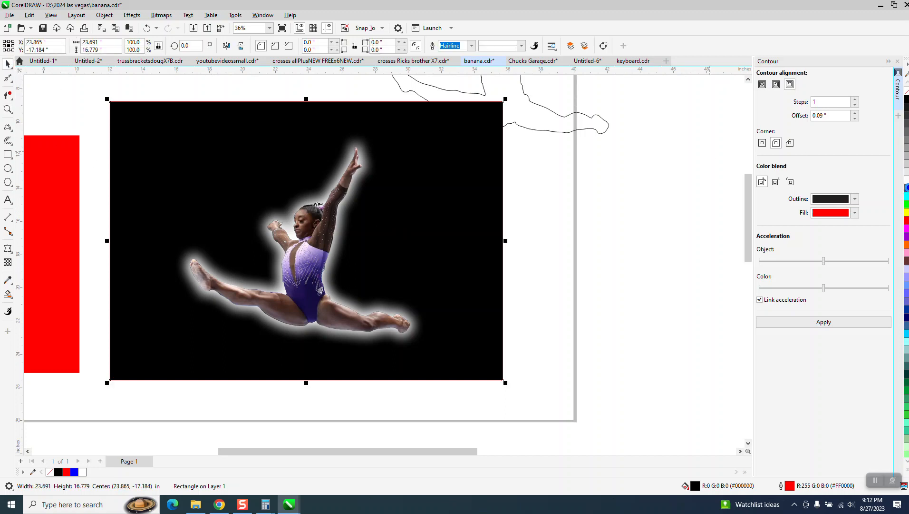
{"action": "left_click", "coordinate": [906, 187]}
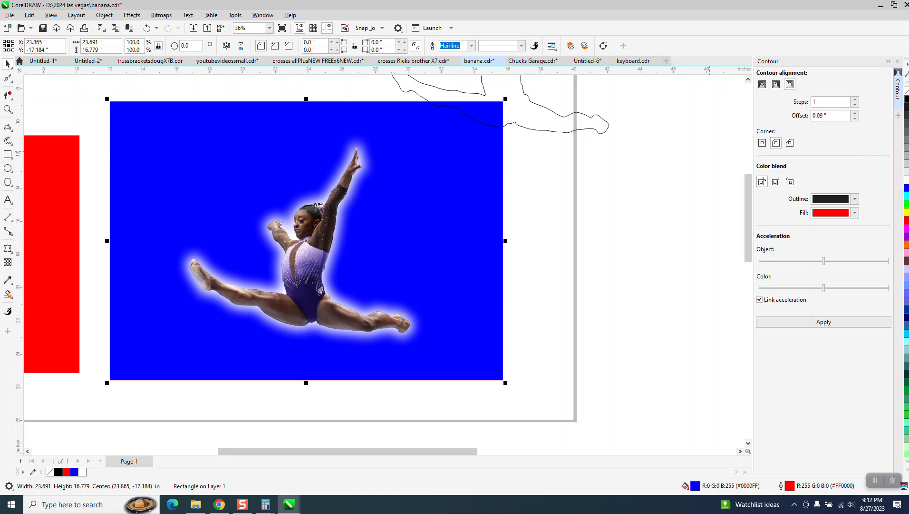
{"action": "left_click", "coordinate": [907, 99]}
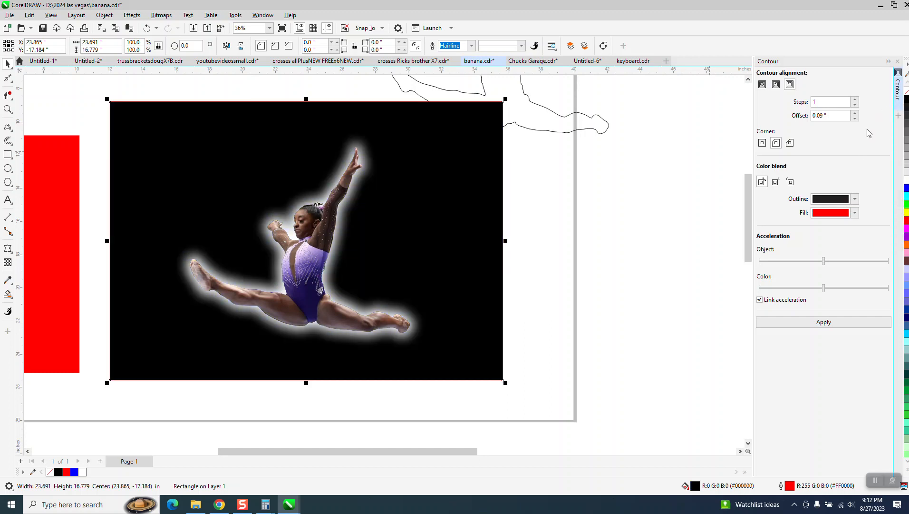
{"action": "left_click", "coordinate": [603, 289]}
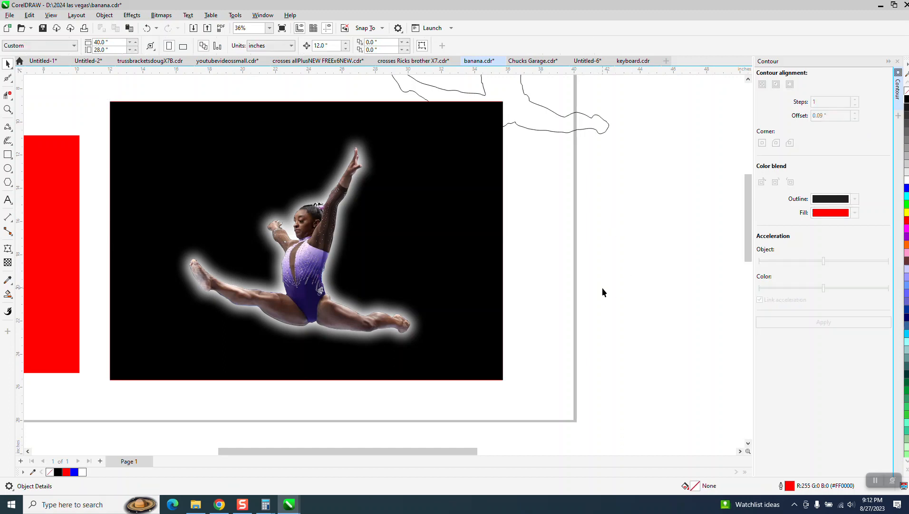